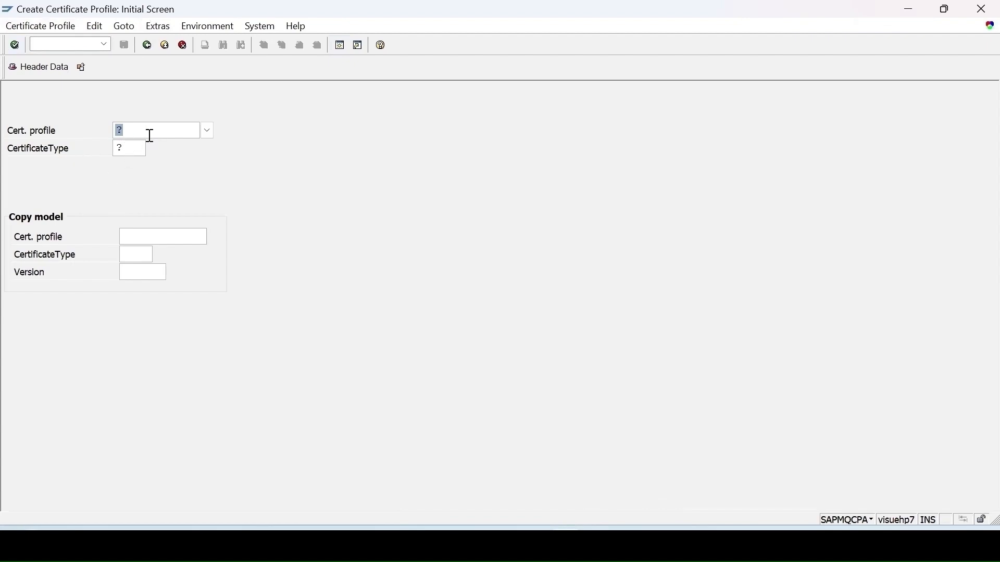
Start certificate profile CTEST2 with certificate type E21 and proceed to its header data
text(C)
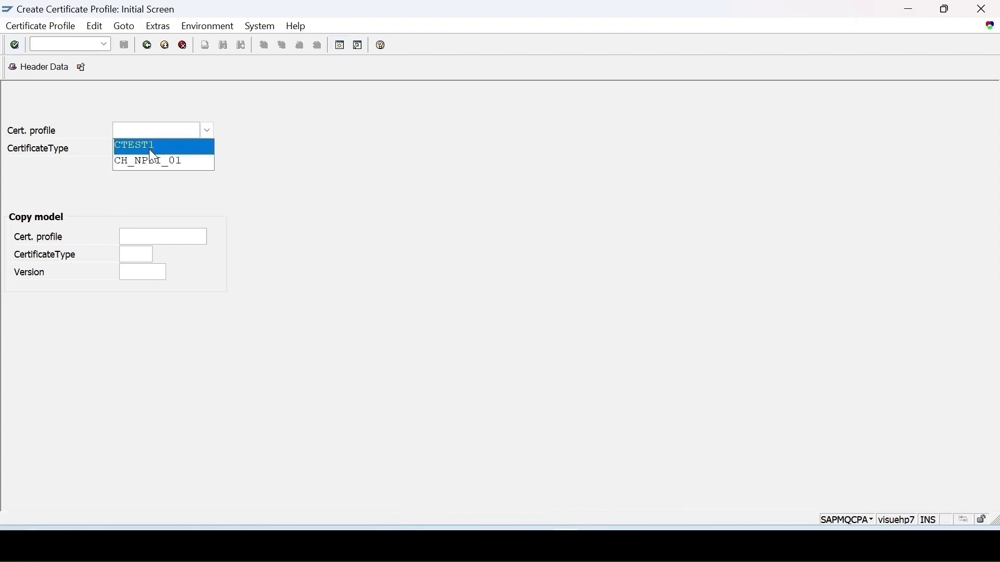
click(149, 146)
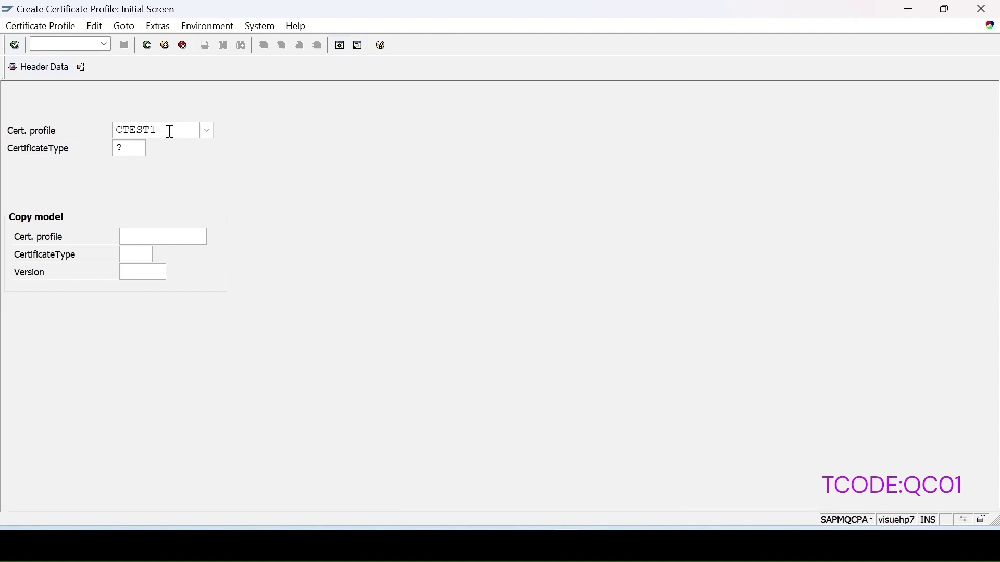
key(BackSpace)
text(2)
key(Tab)
click(152, 149)
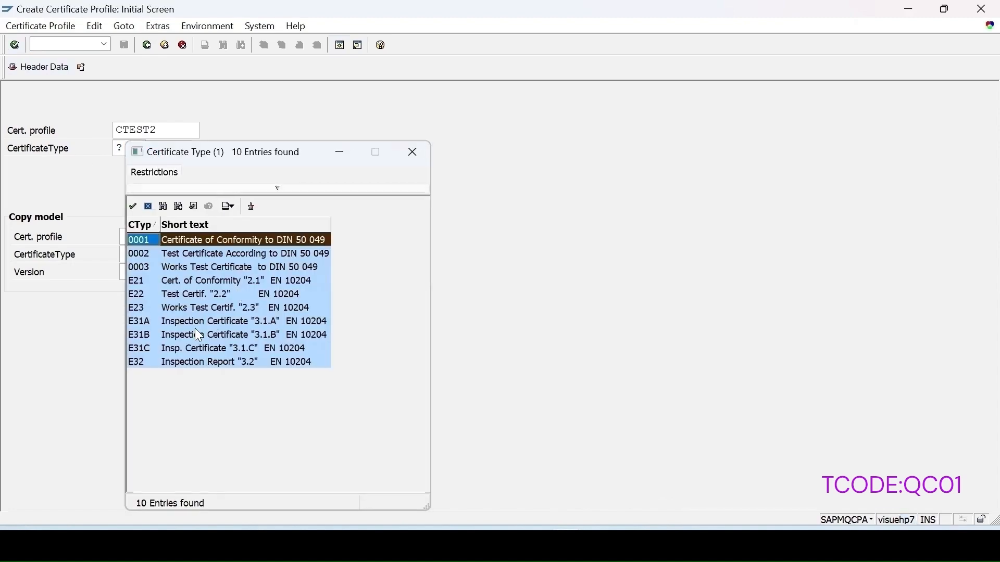
double_click(211, 281)
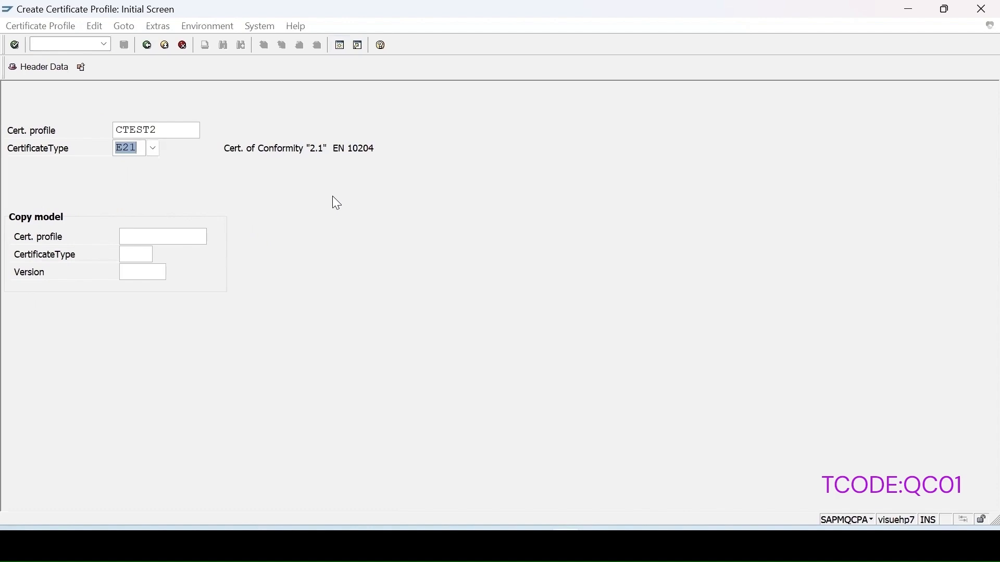
key(Return)
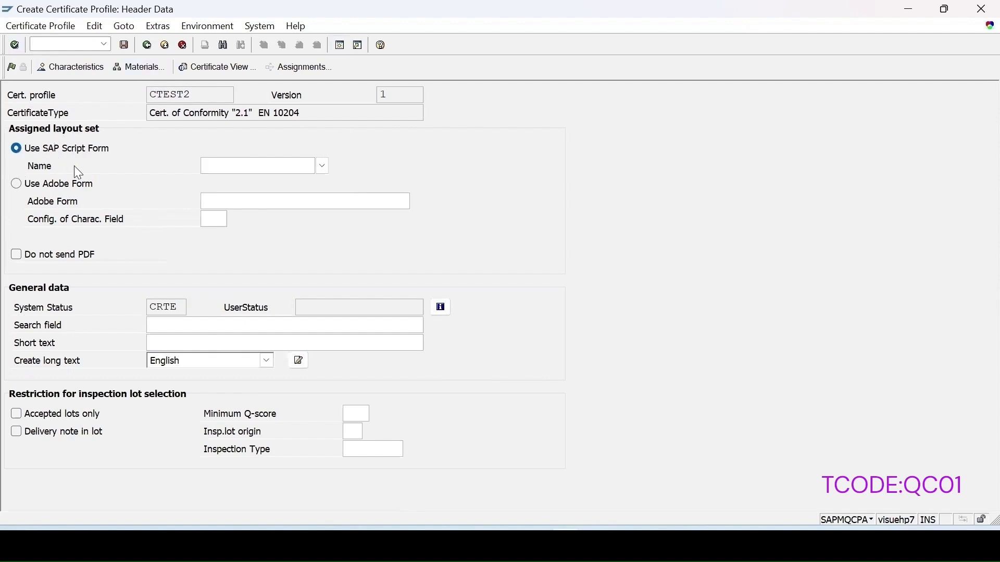
Assign the SAPscript quality certificate form QM_QCERT_01 as the profile's layout set
click(323, 166)
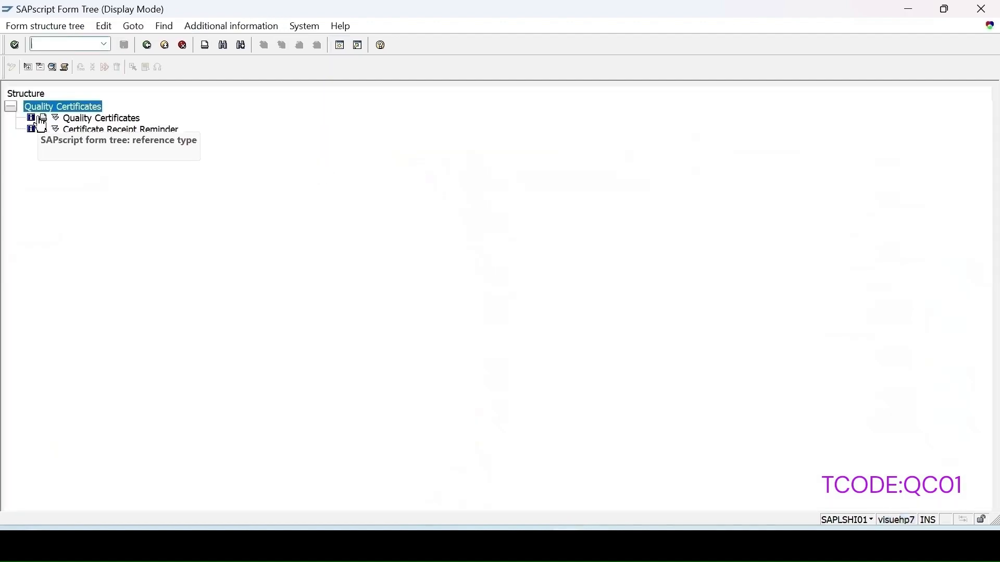
click(56, 121)
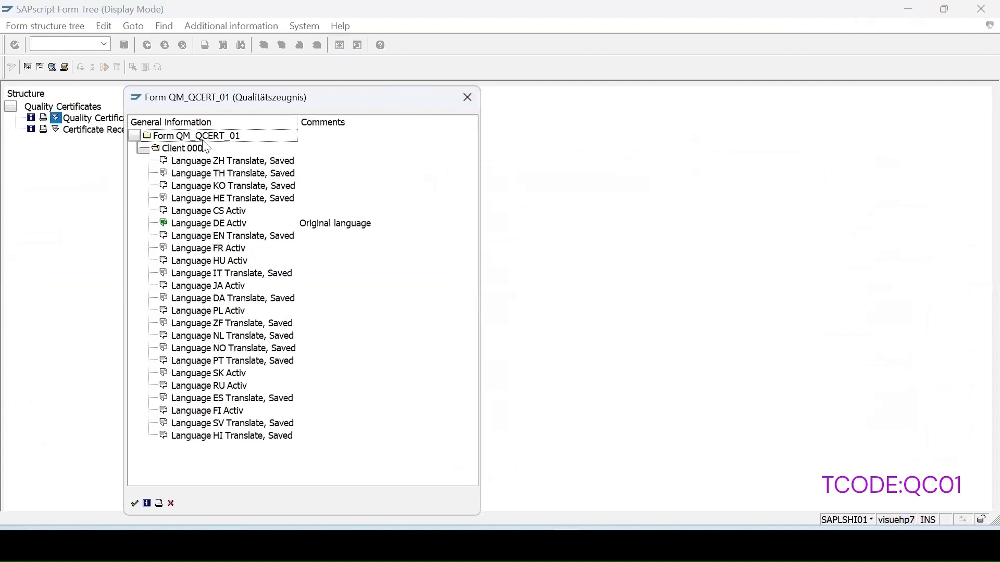
double_click(217, 138)
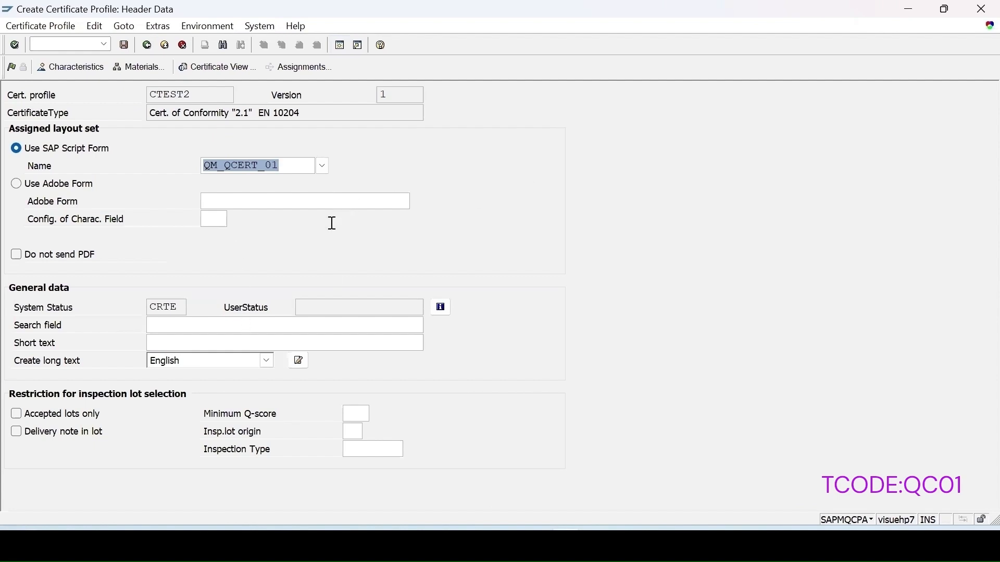
Fill the search field and short text with CTEST2, and save the certificate profile
click(197, 92)
key(ctrl+c)
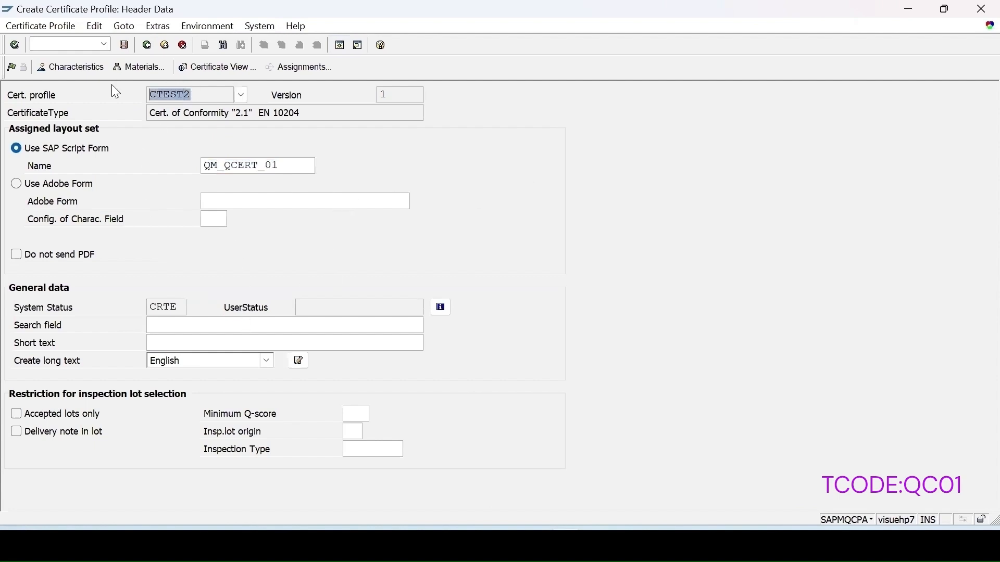
click(186, 328)
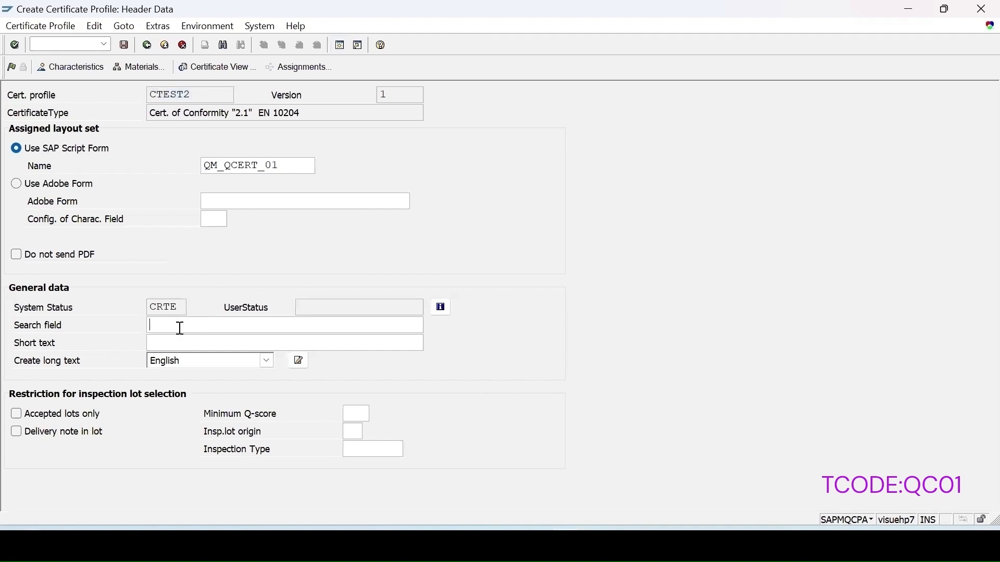
key(ctrl+v)
click(227, 345)
key(ctrl+v)
key(Return)
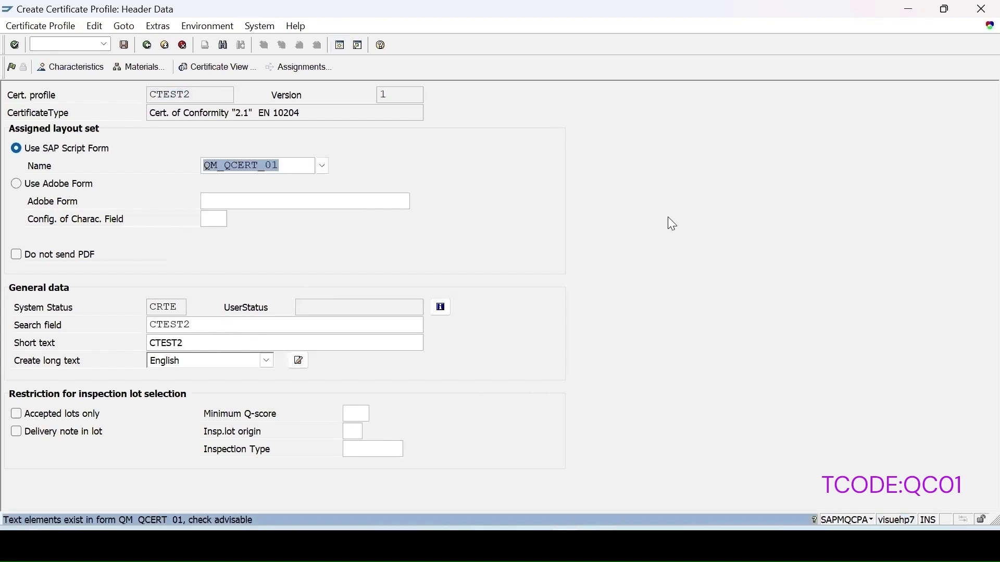
click(125, 44)
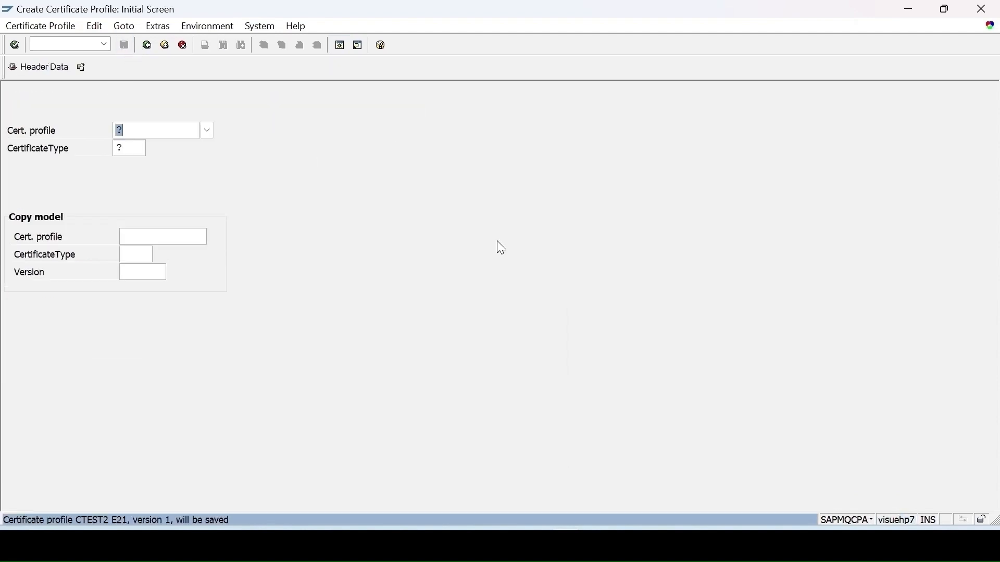
Open the header data of certificate profile CTEST2, type E21, version 1, in change mode
click(40, 26)
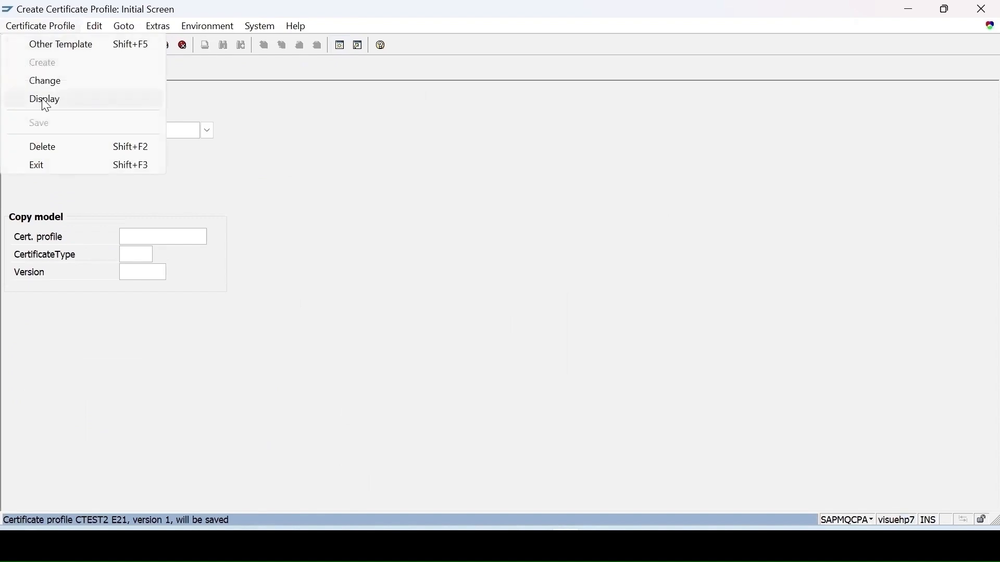
click(47, 82)
key(Return)
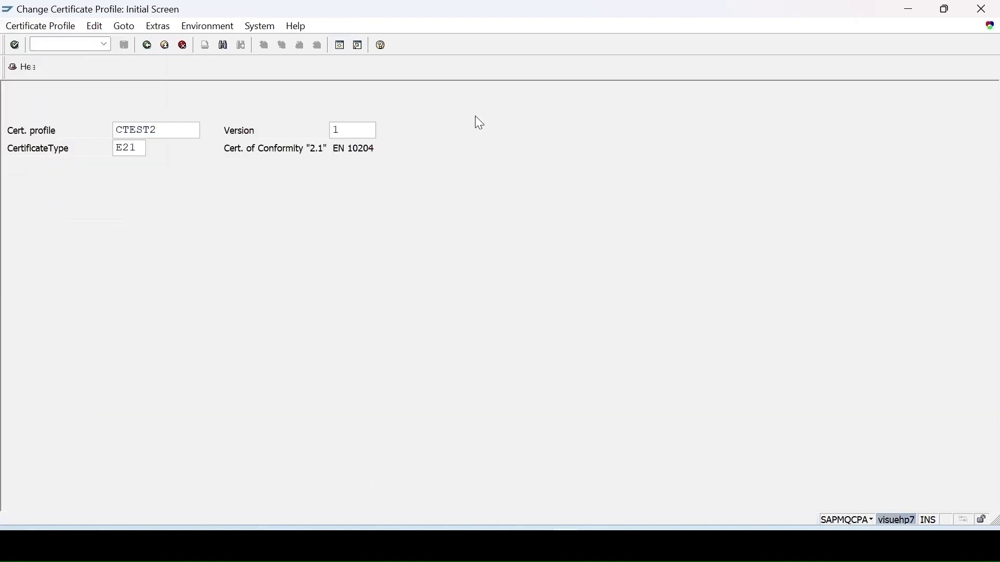
key(Return)
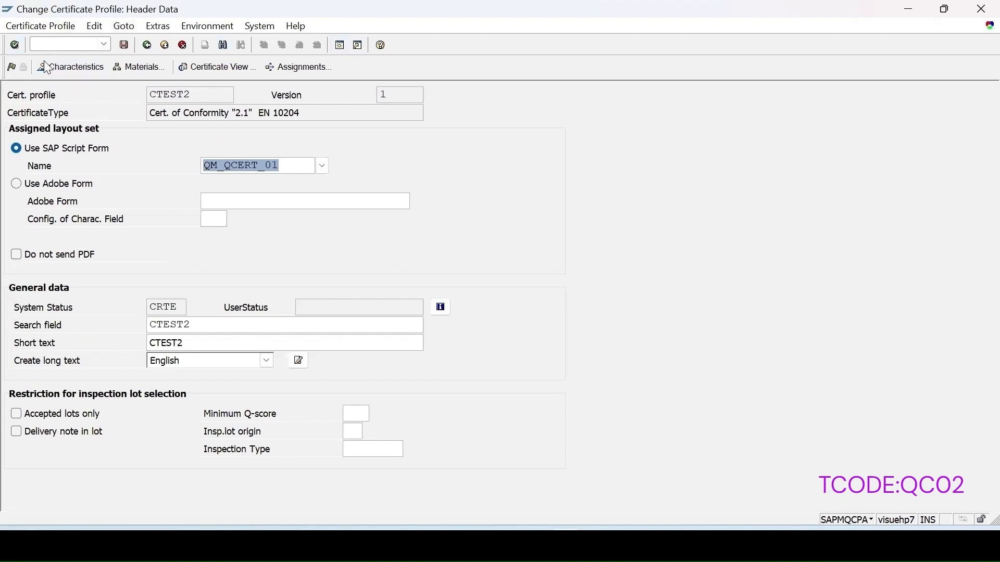
Release the certificate profile and open the category choices for the first row of its characteristics
click(14, 72)
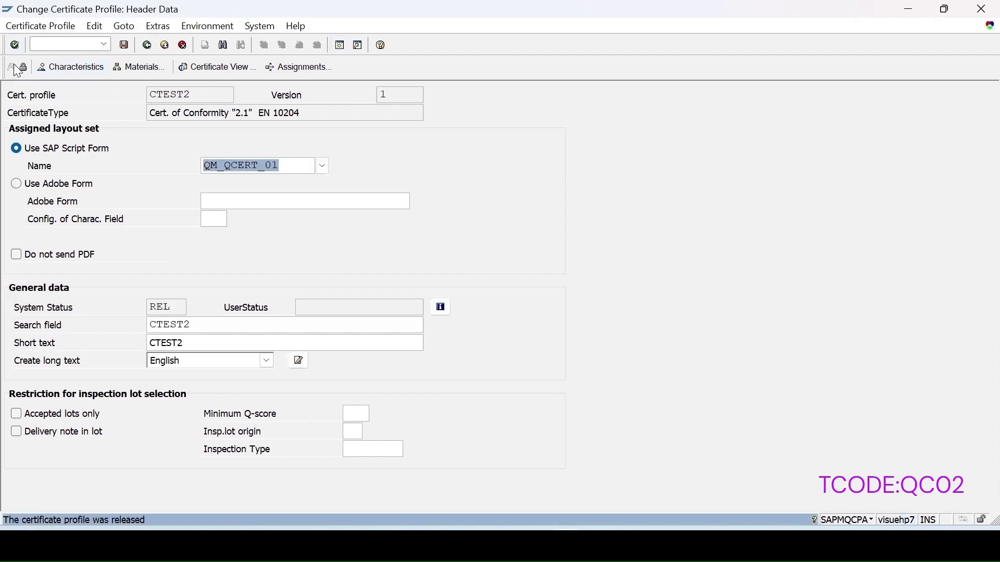
click(73, 69)
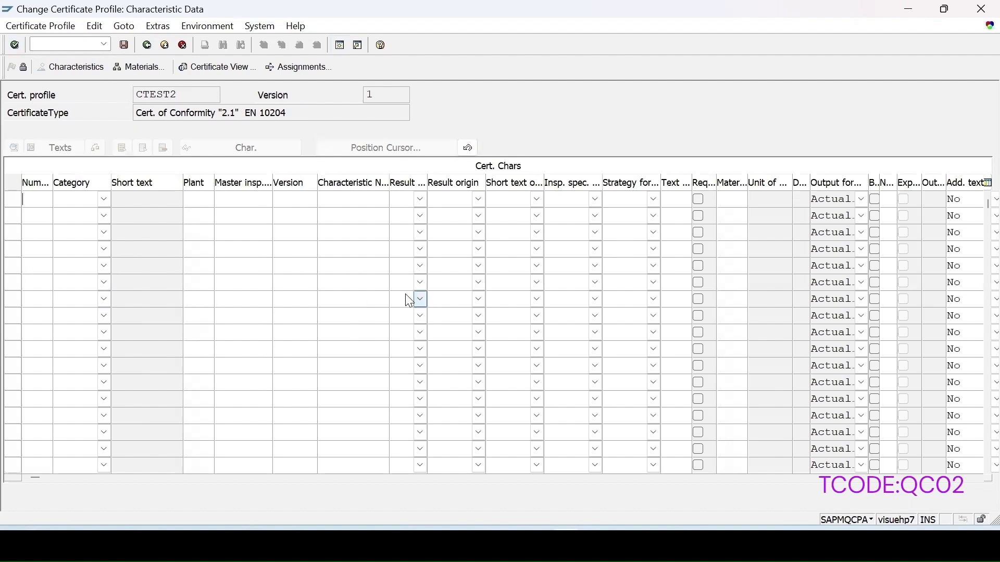
click(103, 199)
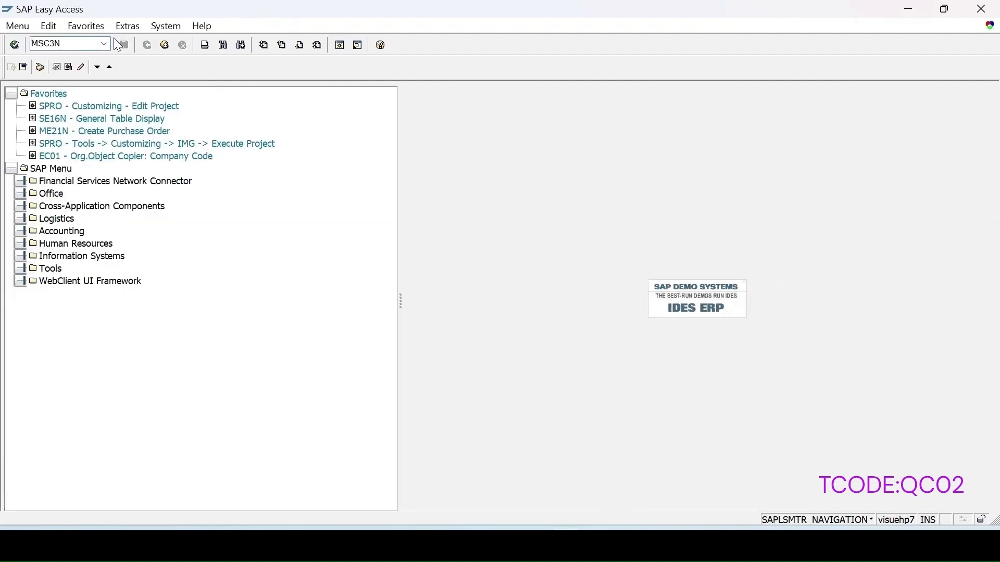
key(Return)
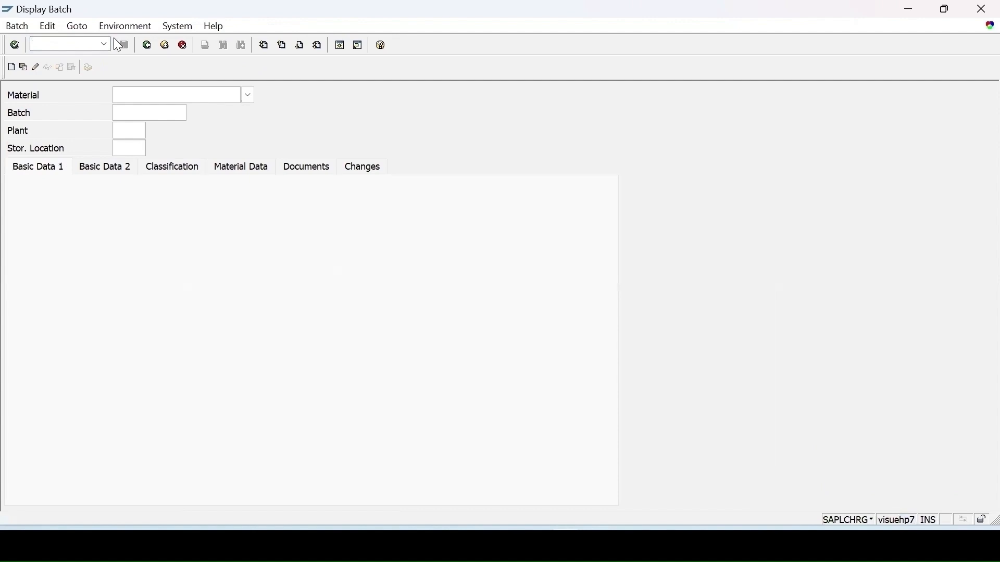
click(141, 116)
click(177, 115)
key(F4)
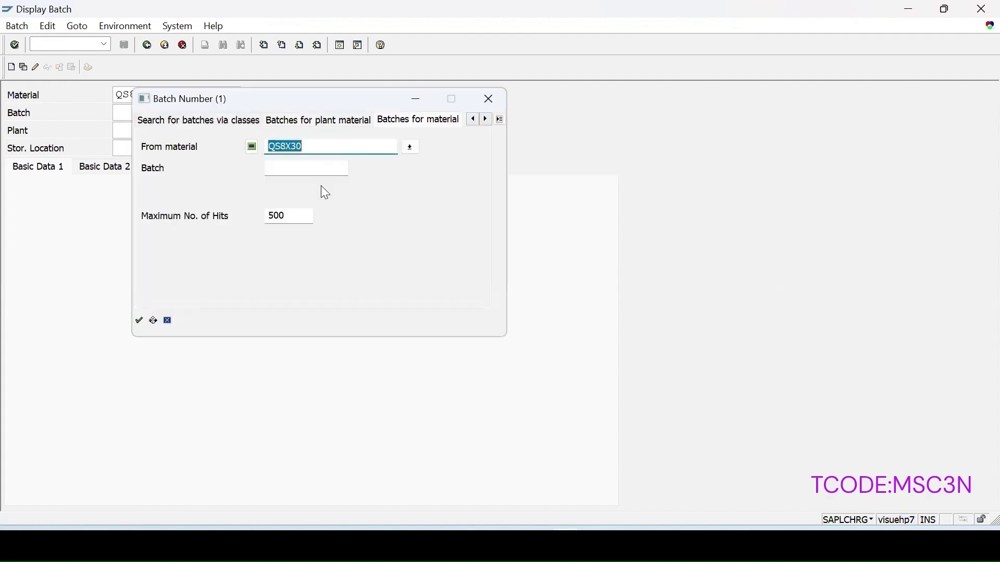
key(Return)
double_click(156, 115)
click(136, 132)
text(1000)
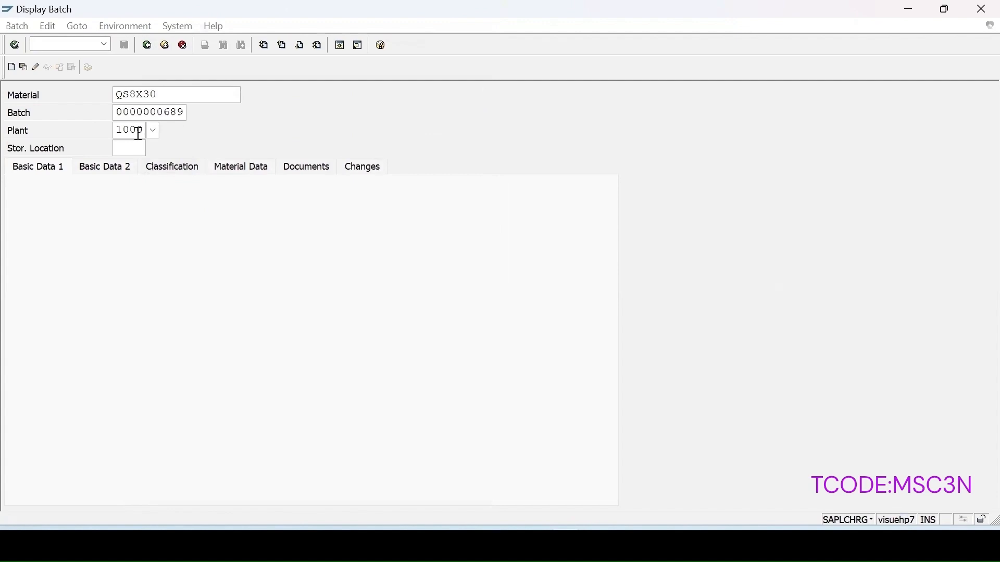
key(Return)
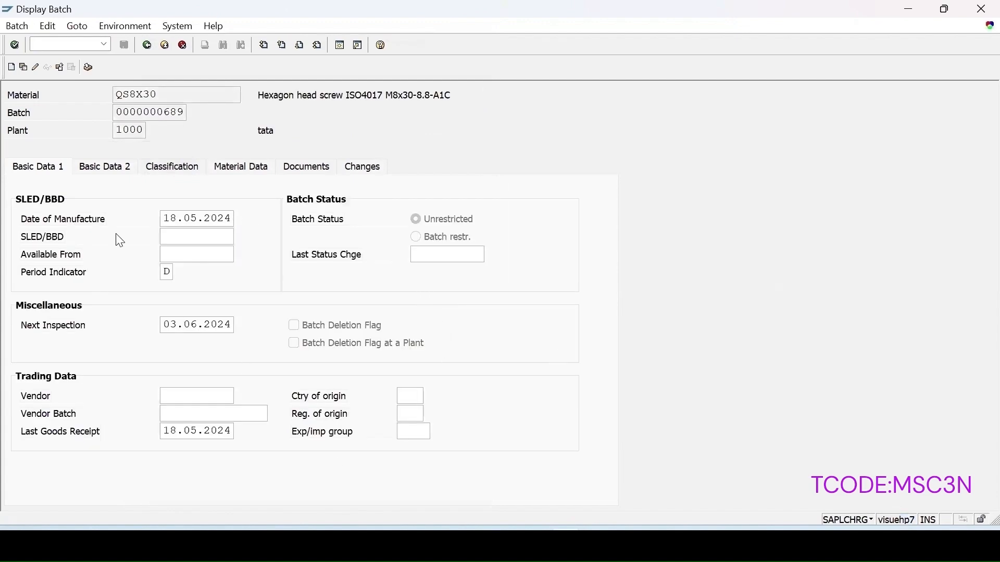
Examine the batch's second basic data view and the characteristic values in its classification
click(108, 168)
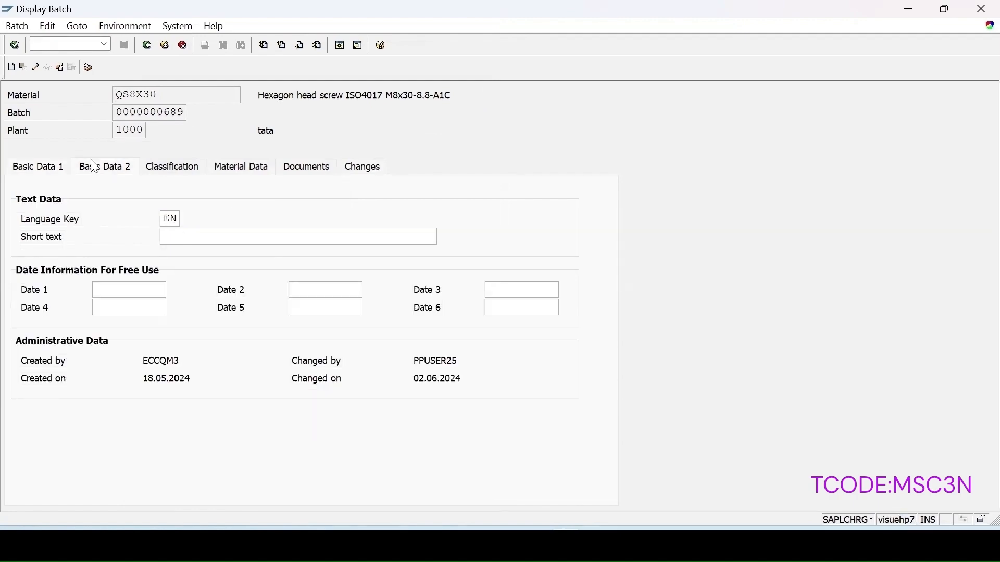
click(176, 168)
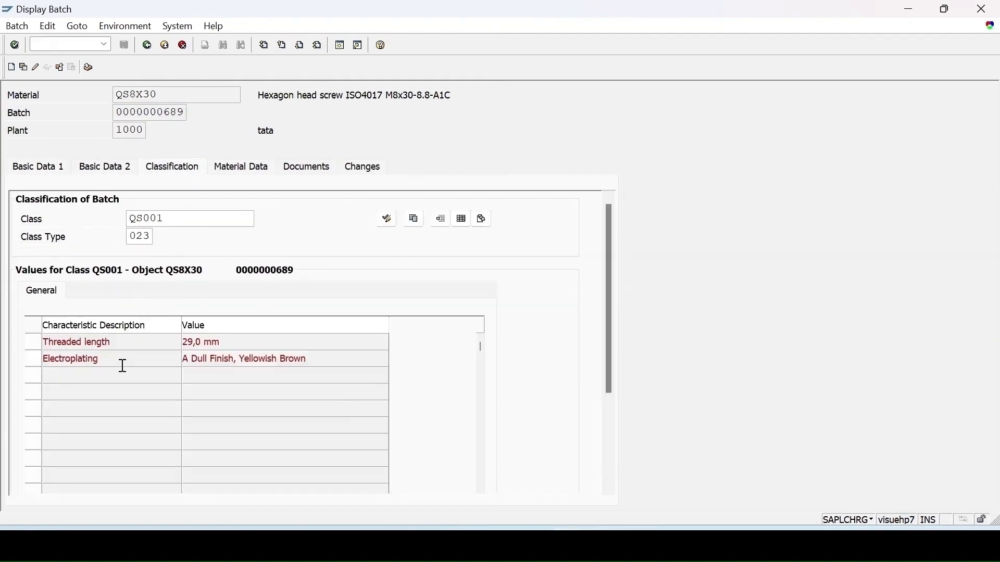
scroll(123, 353, down, 3)
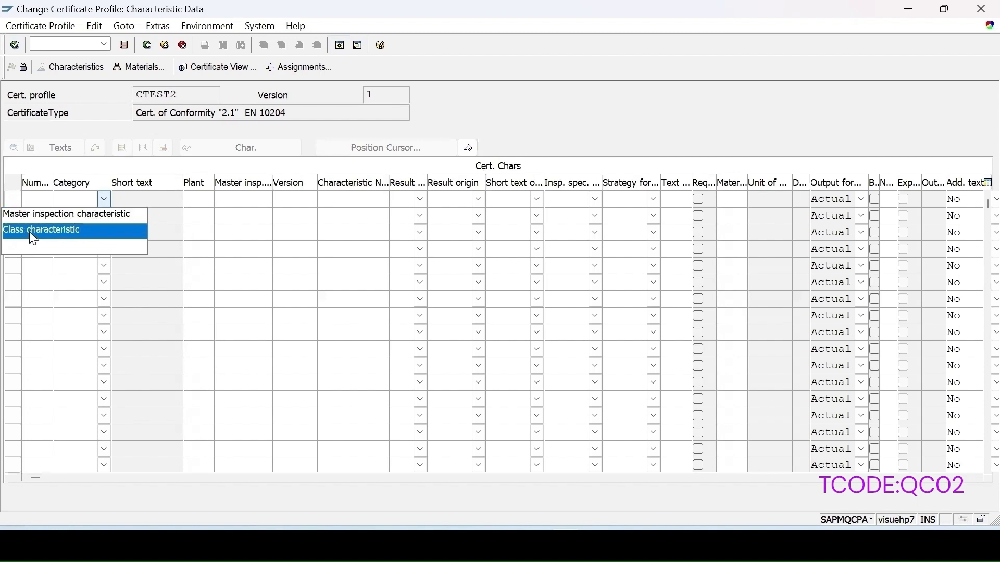
Set the first certificate characteristic row to category Master inspection characteristic with number 1
click(51, 216)
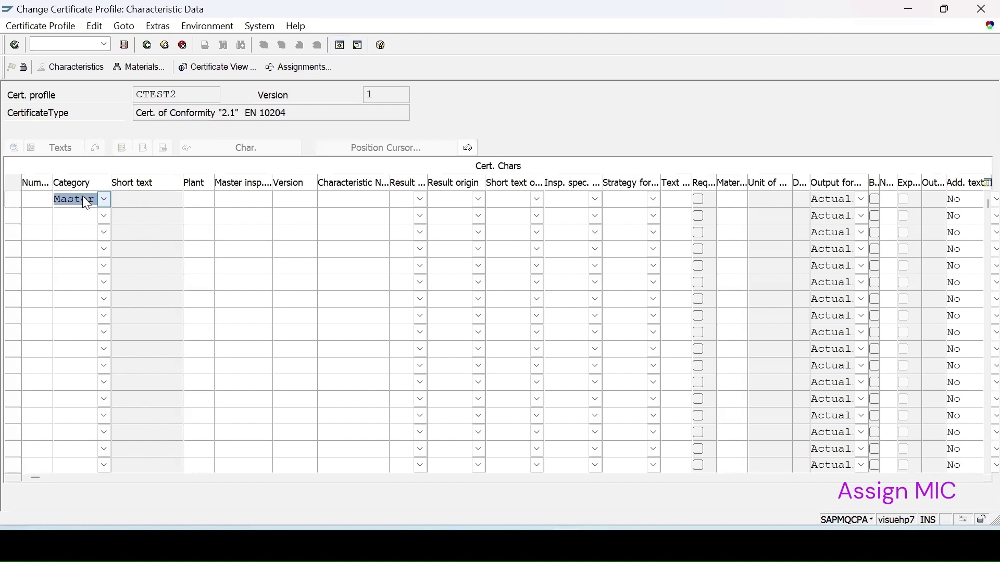
click(34, 197)
text(1)
Find the master inspection characteristics of plant 1000 and assign PHNEW1 to row 1
click(229, 199)
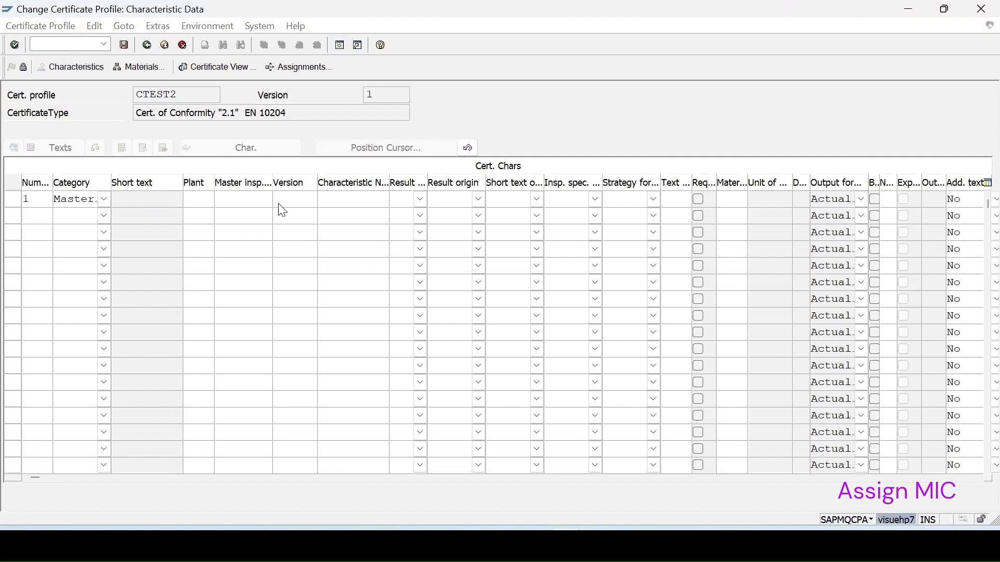
key(F4)
text(1000)
key(Return)
scroll(276, 270, down, 15)
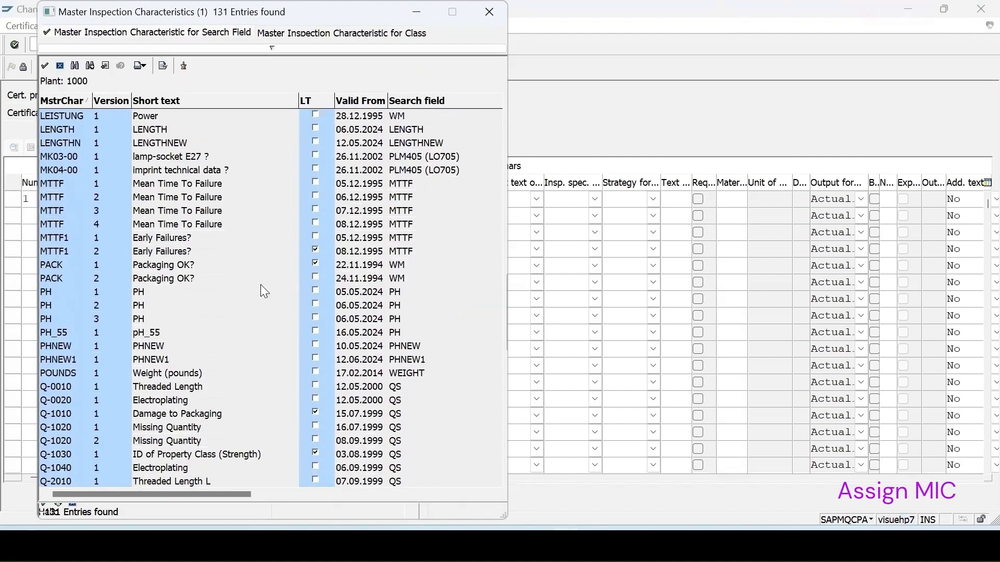
scroll(263, 290, down, 1)
click(157, 319)
double_click(155, 319)
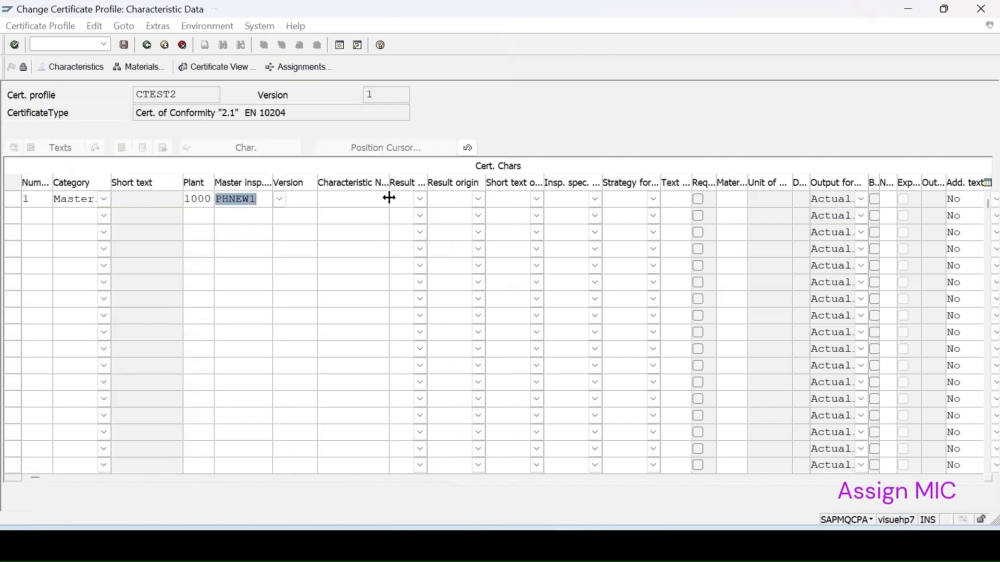
key(Return)
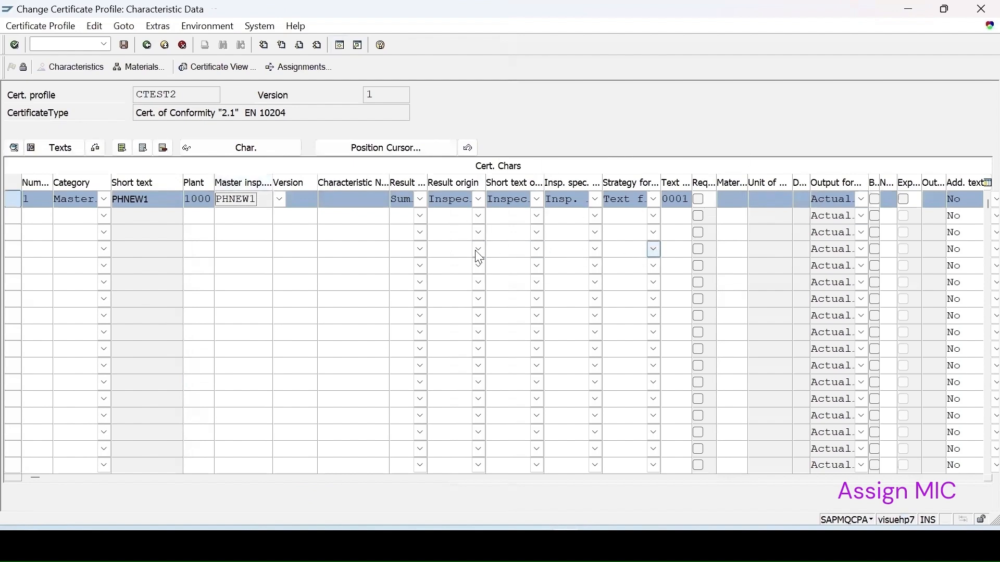
Add certificate characteristic number 2 with the category Master inspection characteristic
click(106, 233)
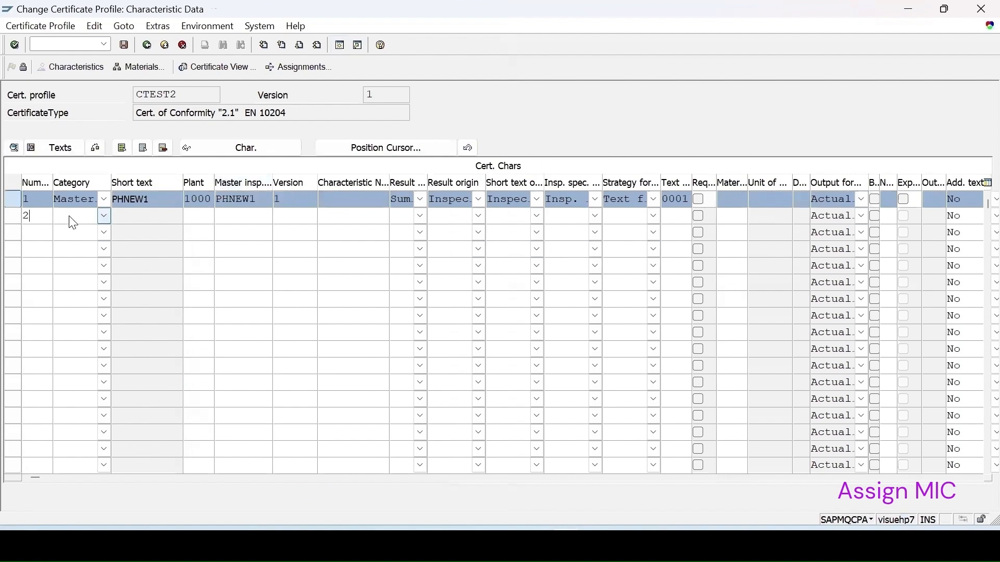
click(104, 217)
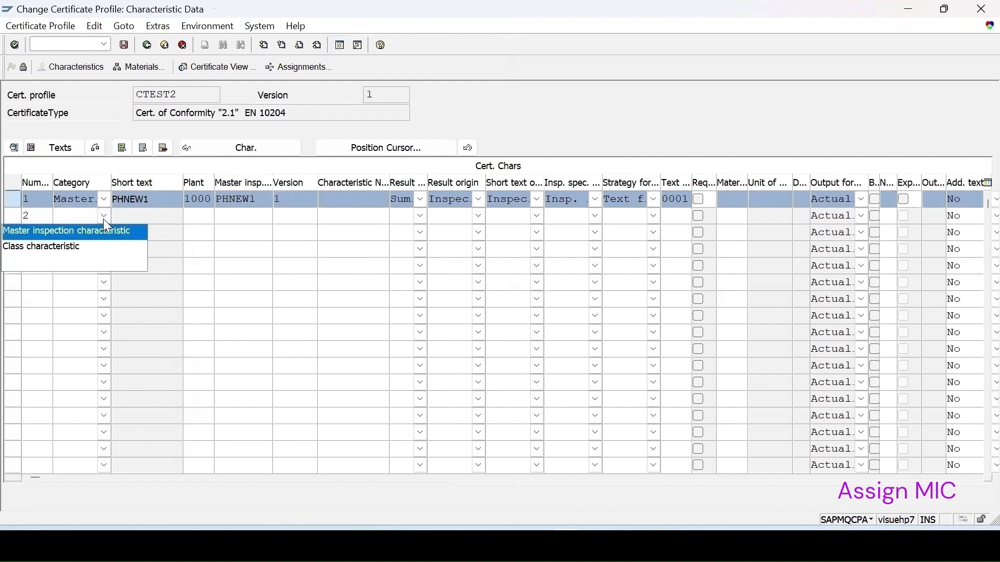
click(78, 235)
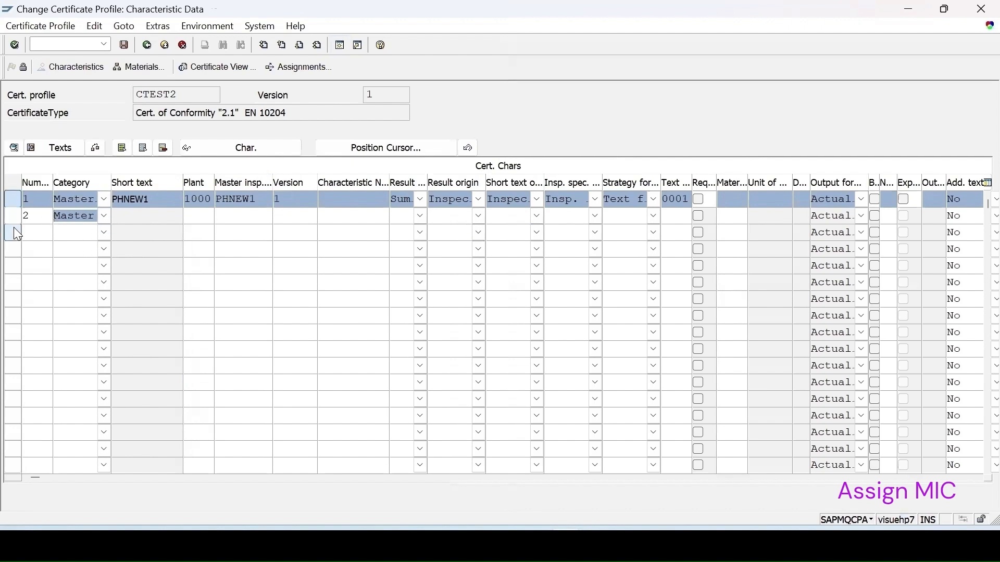
Find the master inspection characteristics of plant 1000 starting with "colo" and assign COLOR_55 to row 2
key(Tab)
key(F4)
text(1000)
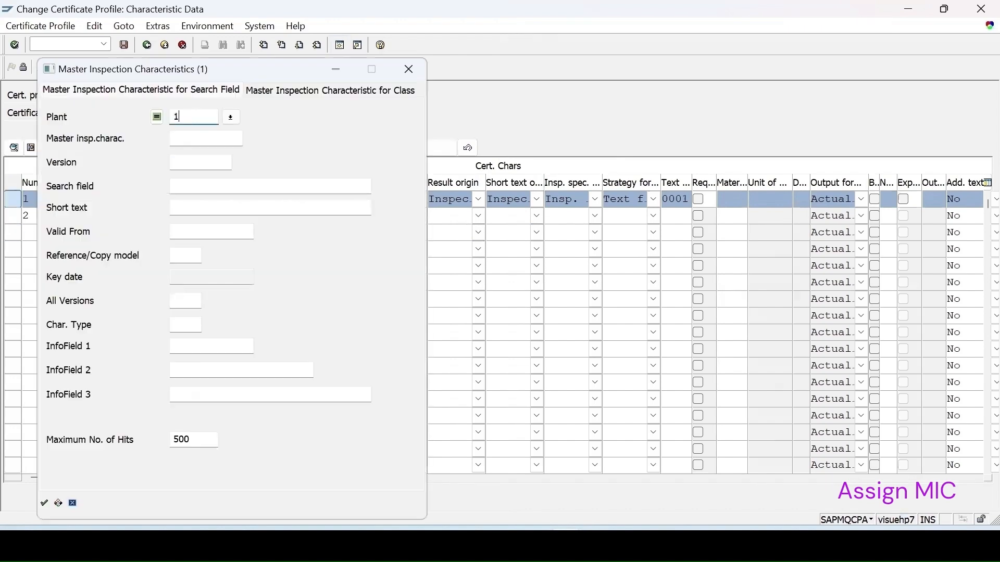
key(Tab)
text(colo)
key(Return)
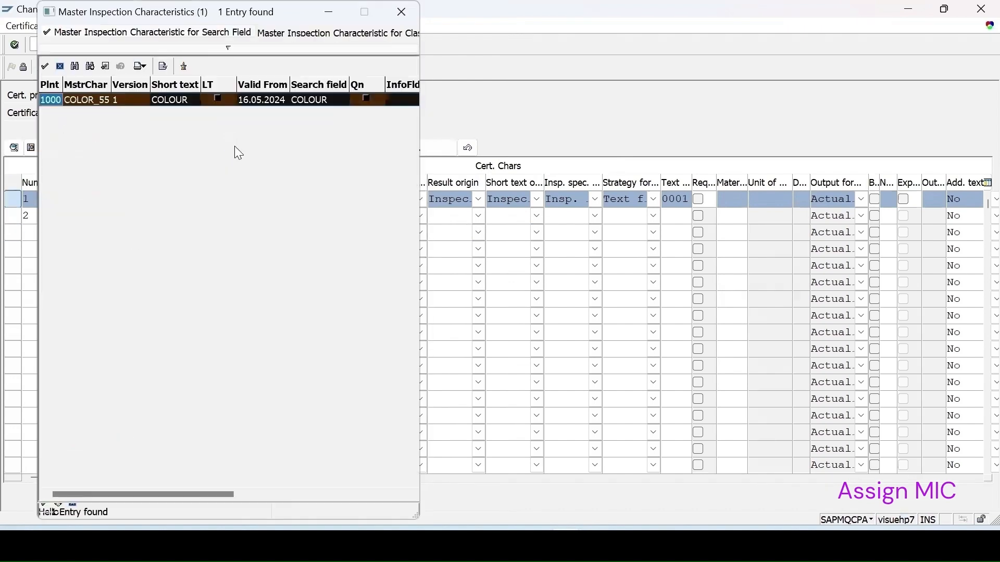
double_click(126, 104)
key(Return)
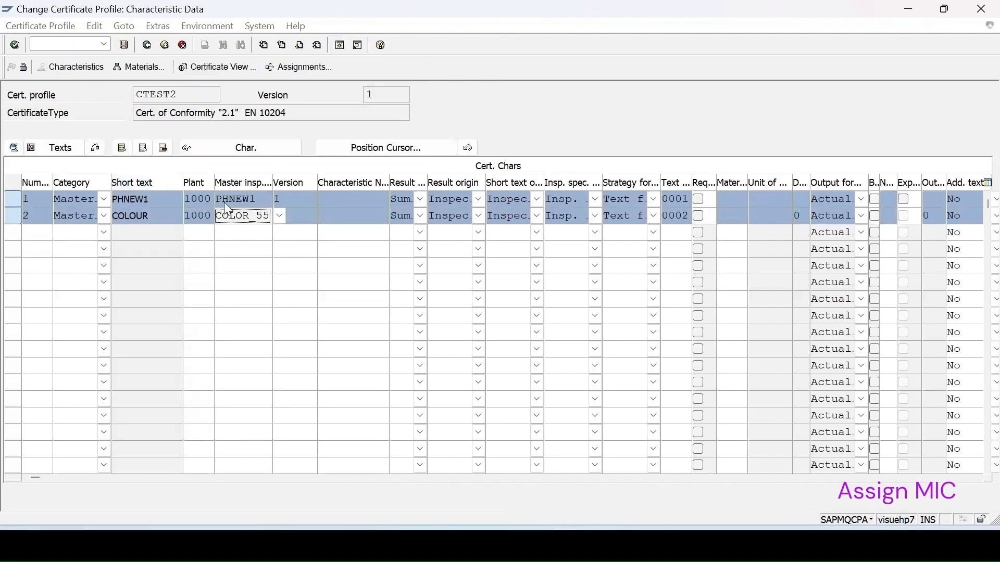
Add certificate characteristic number 3 with CLARITY1 from plant 1000 and the category Master inspection characteristic
click(48, 236)
text(3)
key(F4)
text(1000)
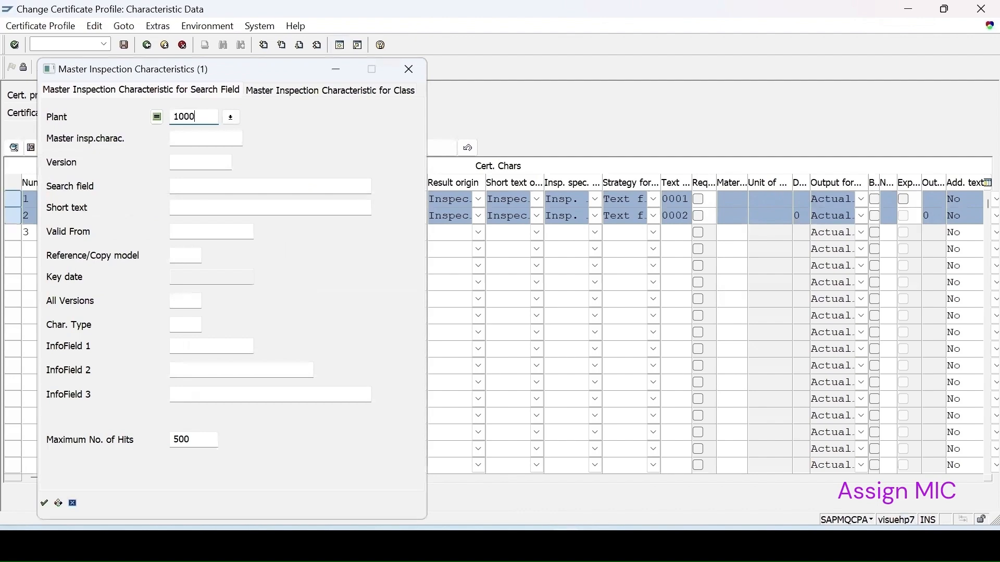
key(Return)
double_click(150, 401)
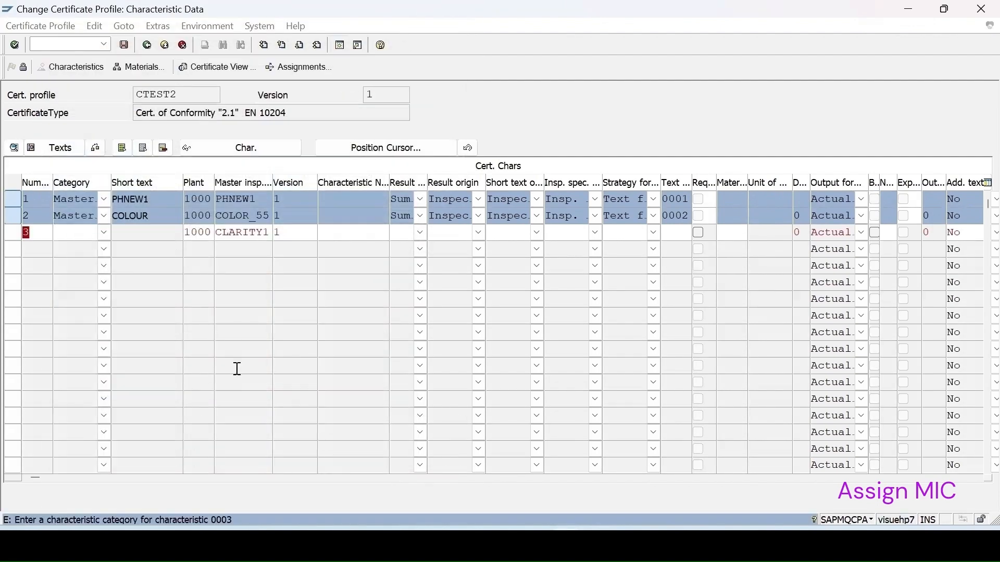
click(104, 233)
click(72, 249)
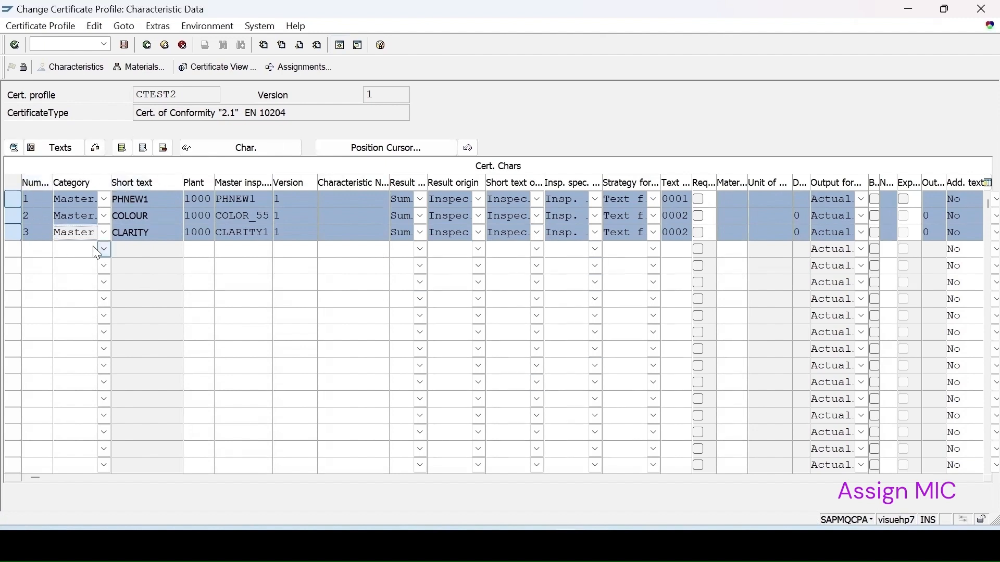
Choose Summary as the result option of the PHNEW1 characteristic and save the certificate profile
click(104, 200)
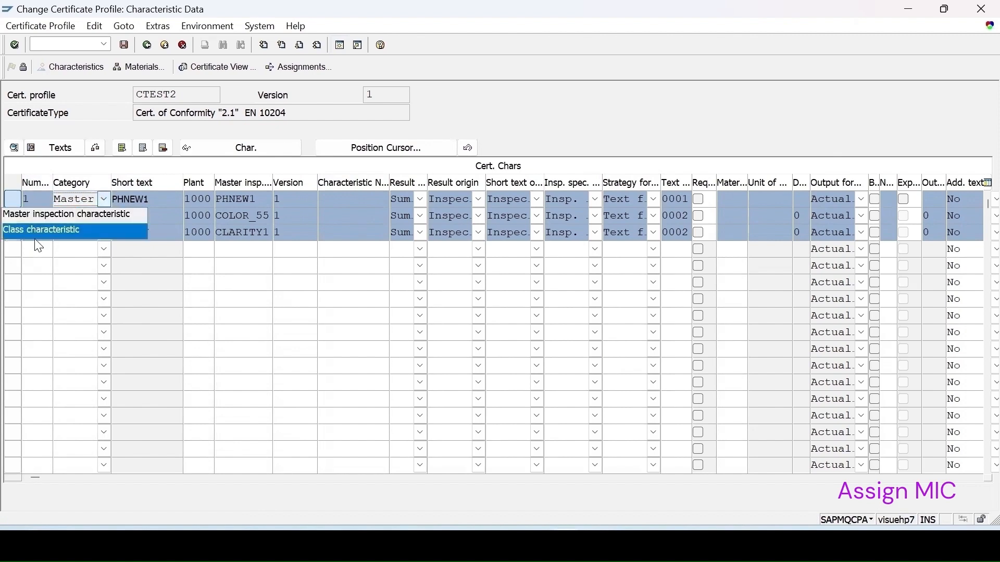
click(106, 199)
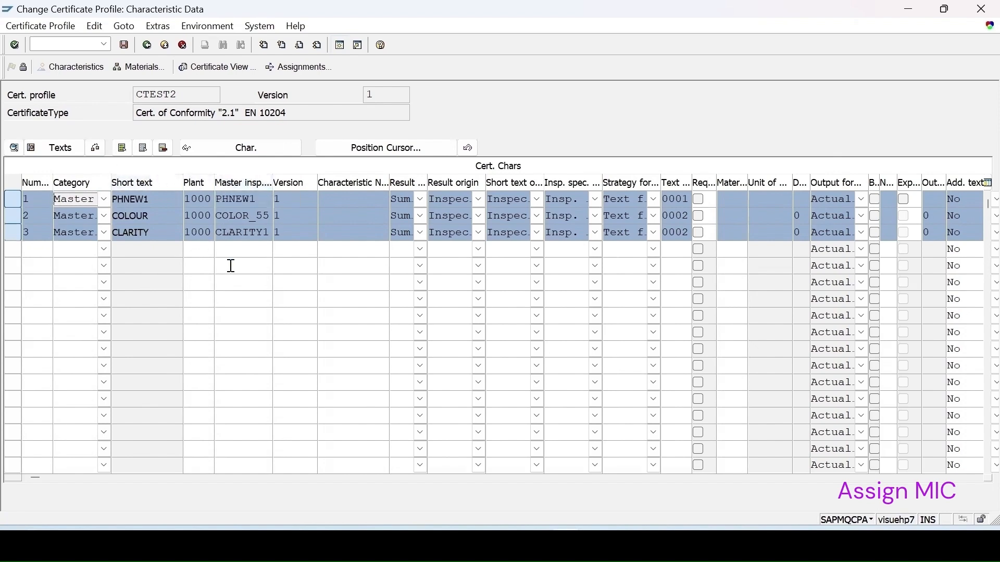
click(422, 199)
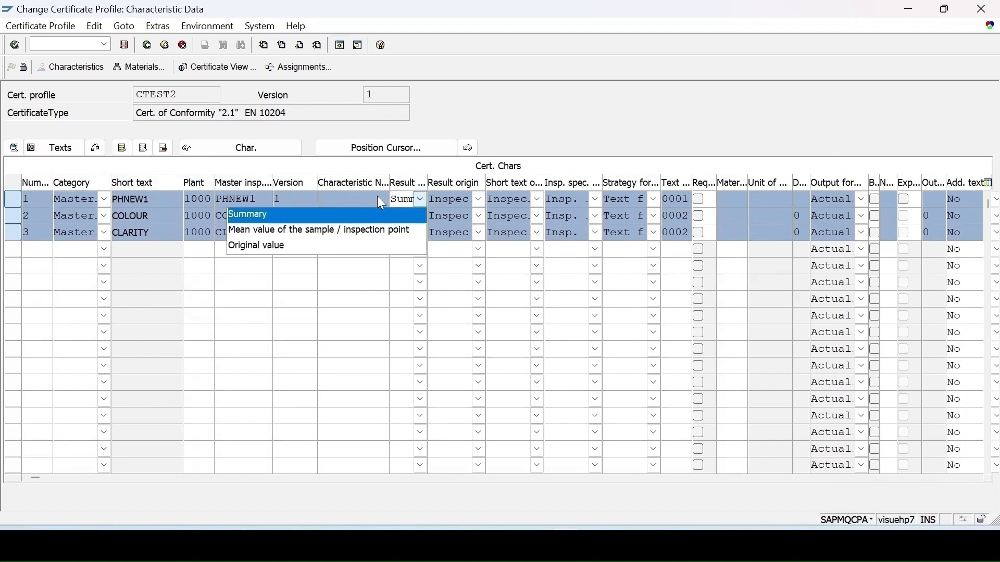
click(279, 214)
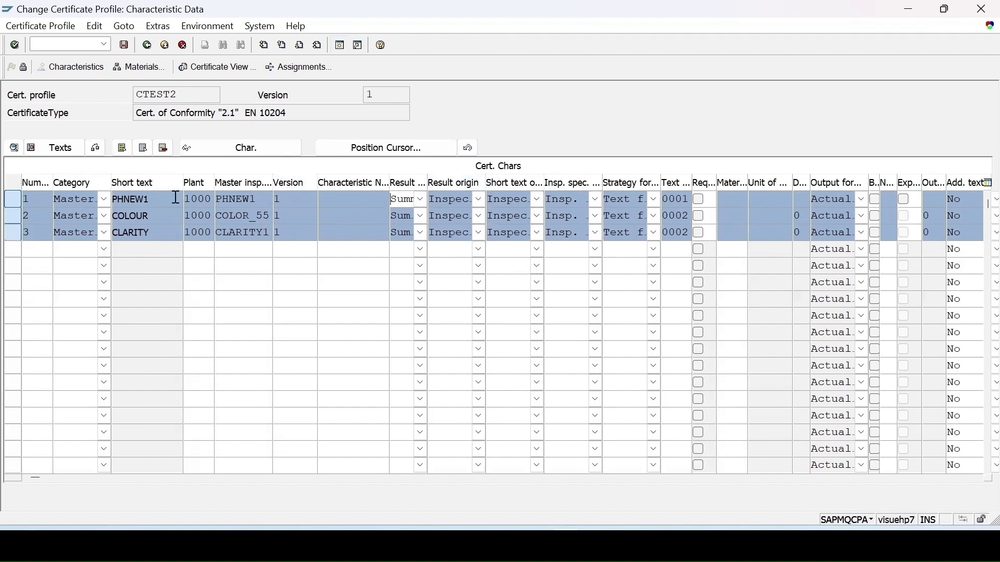
click(126, 46)
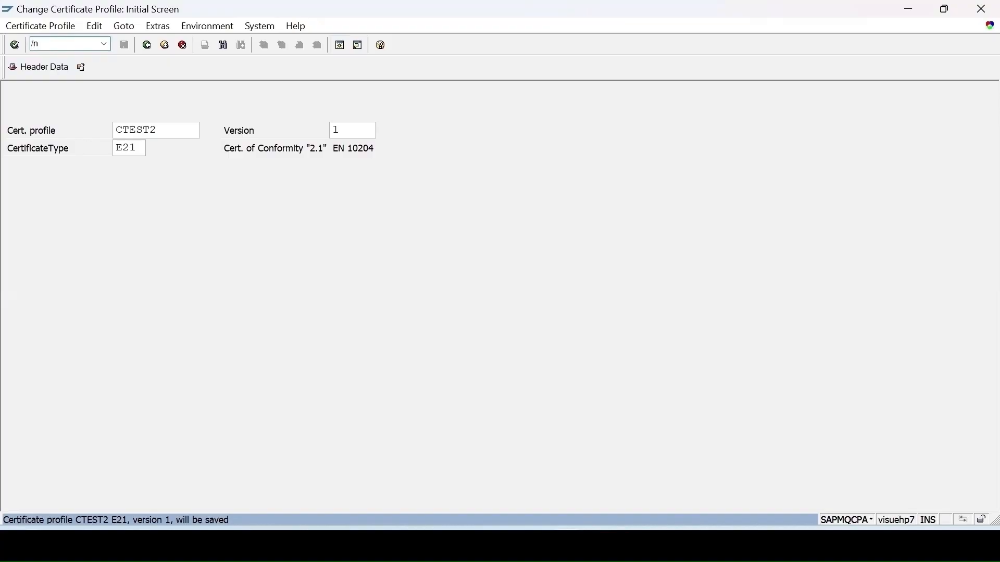
Start creating a certificate profile assignment in transaction QC15 with the key combination Material
text(15)
key(Return)
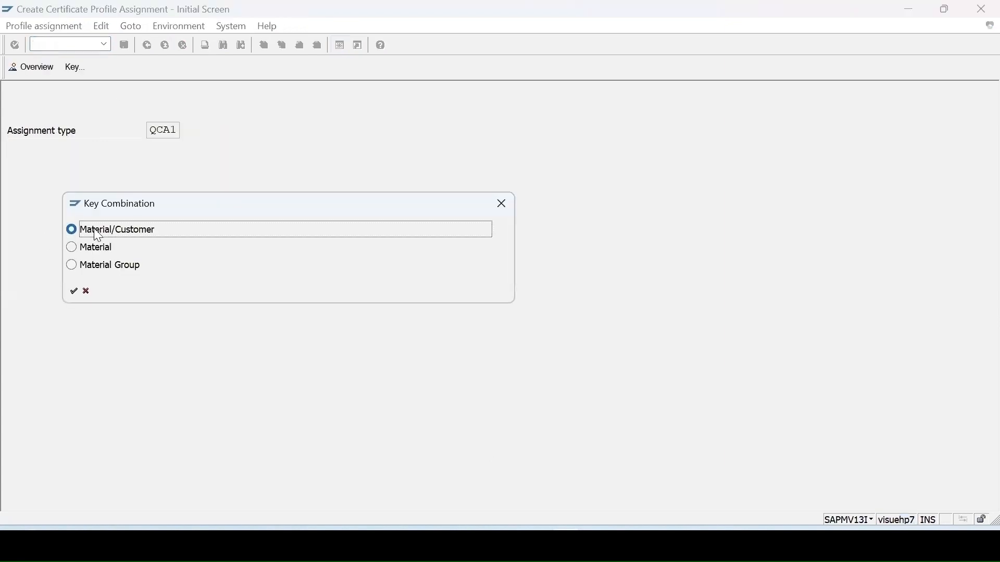
drag(172, 206, 367, 187)
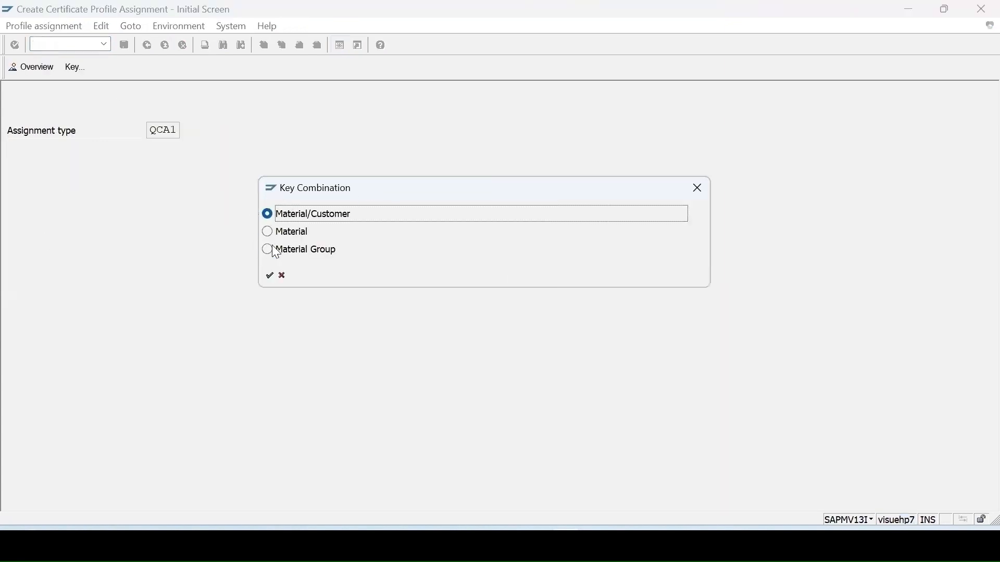
click(276, 232)
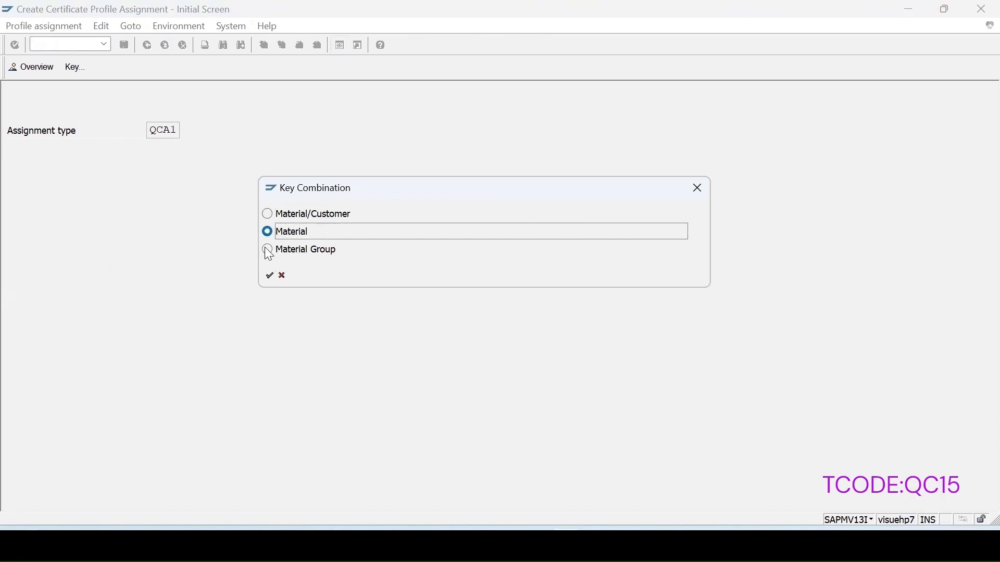
click(268, 276)
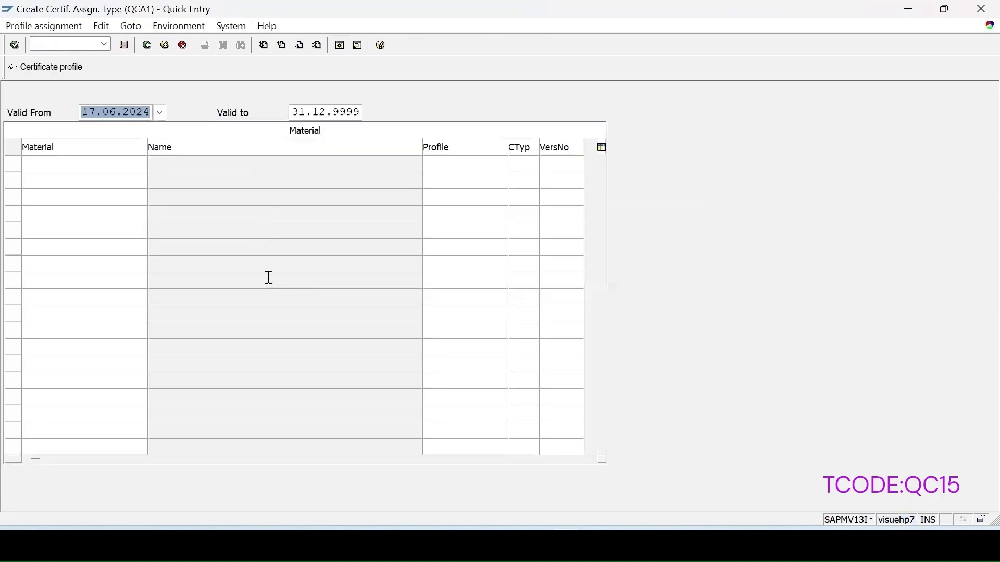
Assign certificate profile CTEST2 to material GTS-1400-710 and save the assignment
click(49, 162)
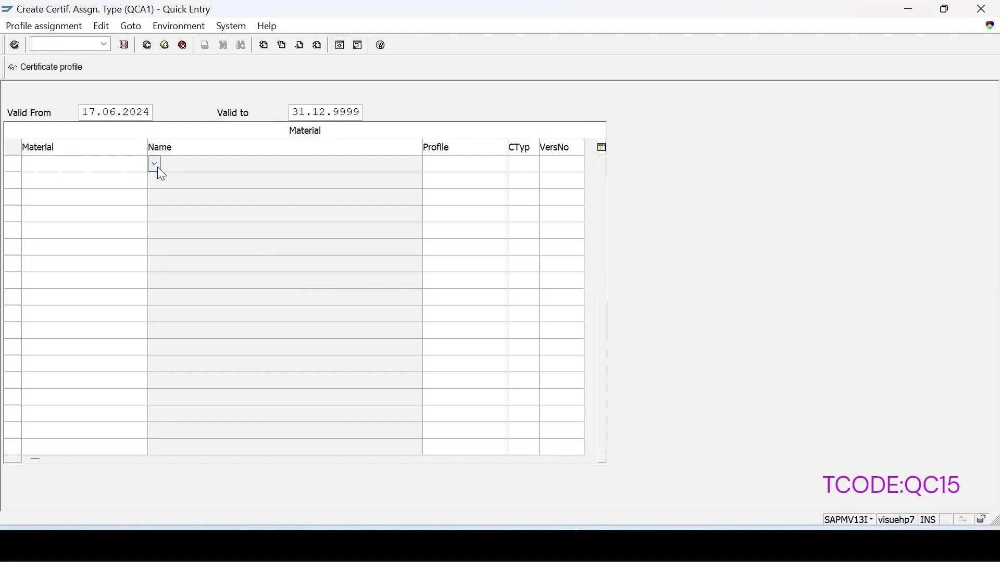
text(GTS-1400-710)
click(513, 166)
key(F4)
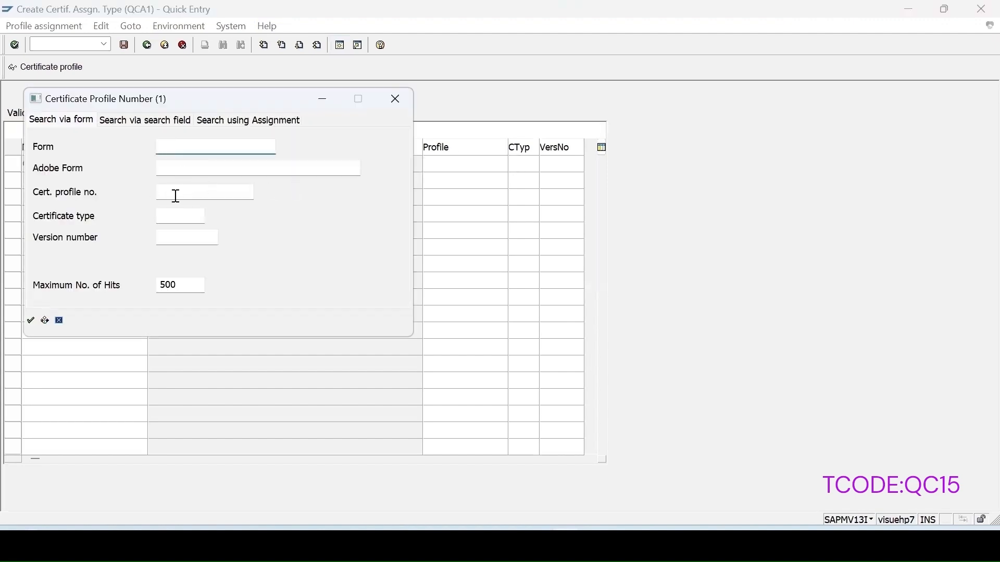
key(Return)
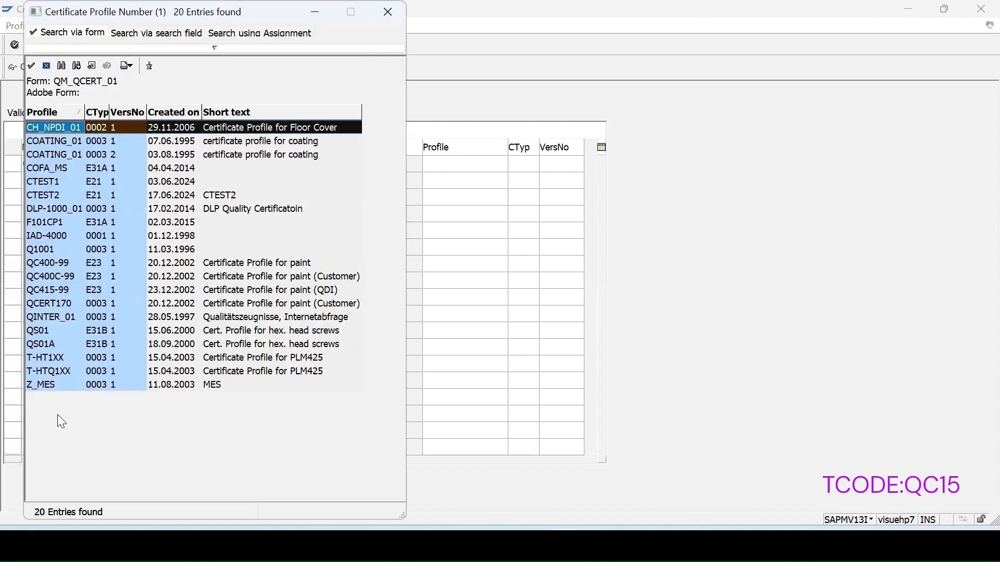
click(30, 196)
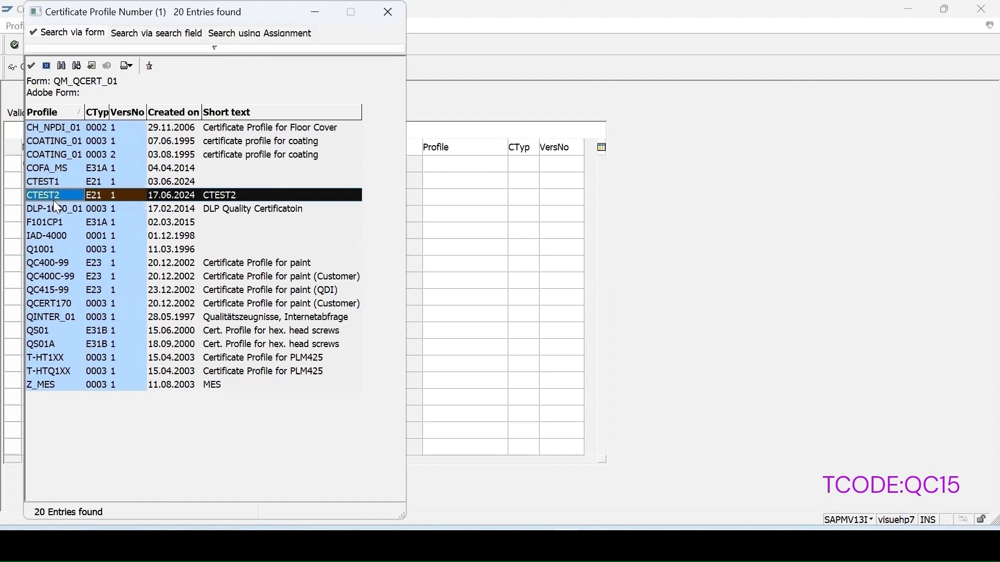
double_click(54, 200)
key(Return)
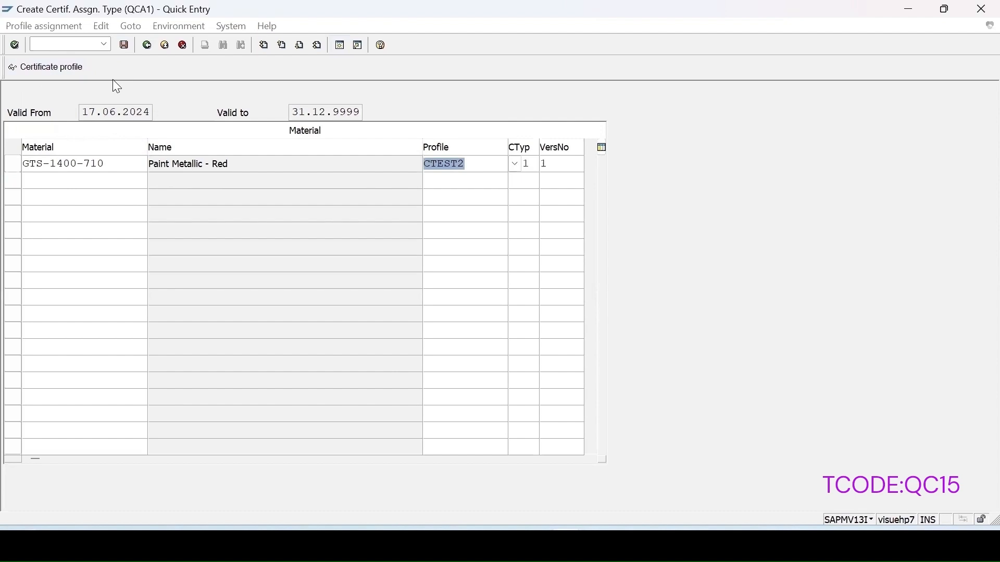
click(123, 49)
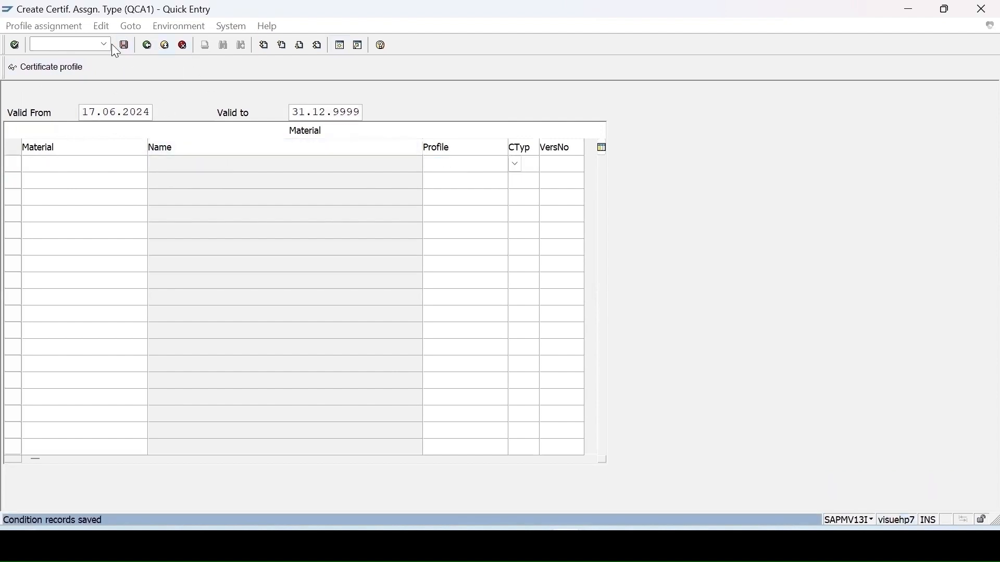
Open the inspection plan of material GTS-1400-710 in transaction QP02 and show the inspection characteristics of operation 0010
click(77, 44)
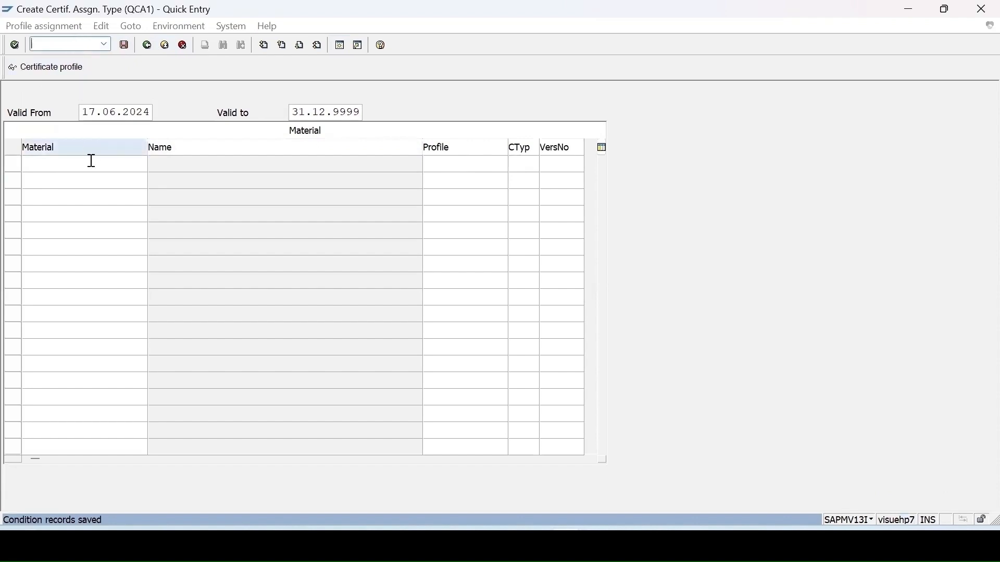
text(/nqp02)
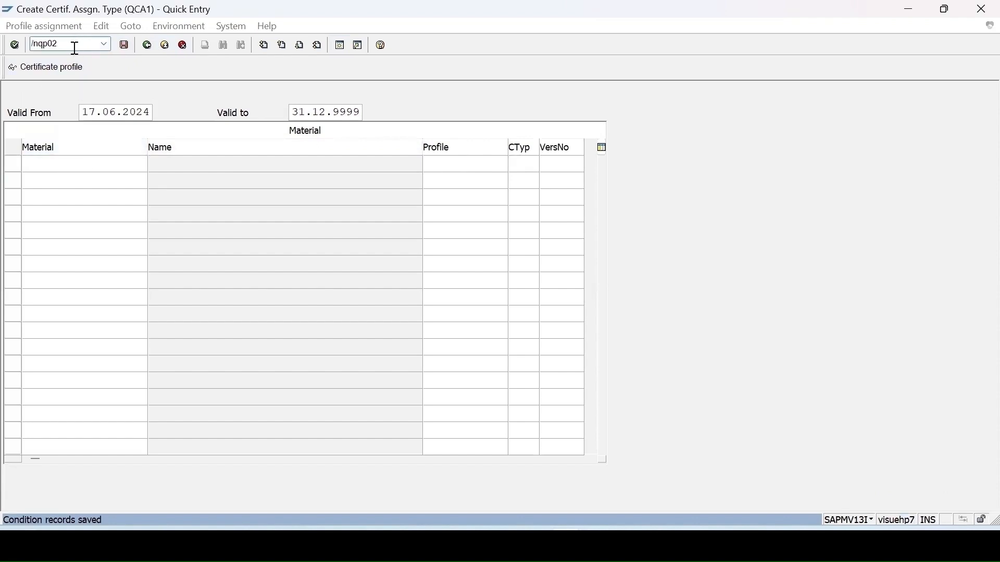
key(Return)
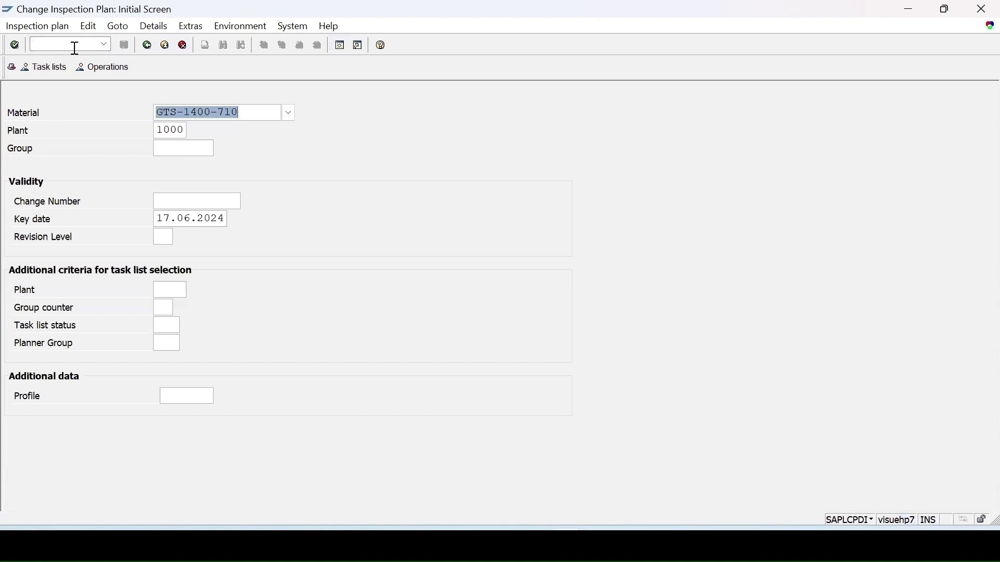
key(Return)
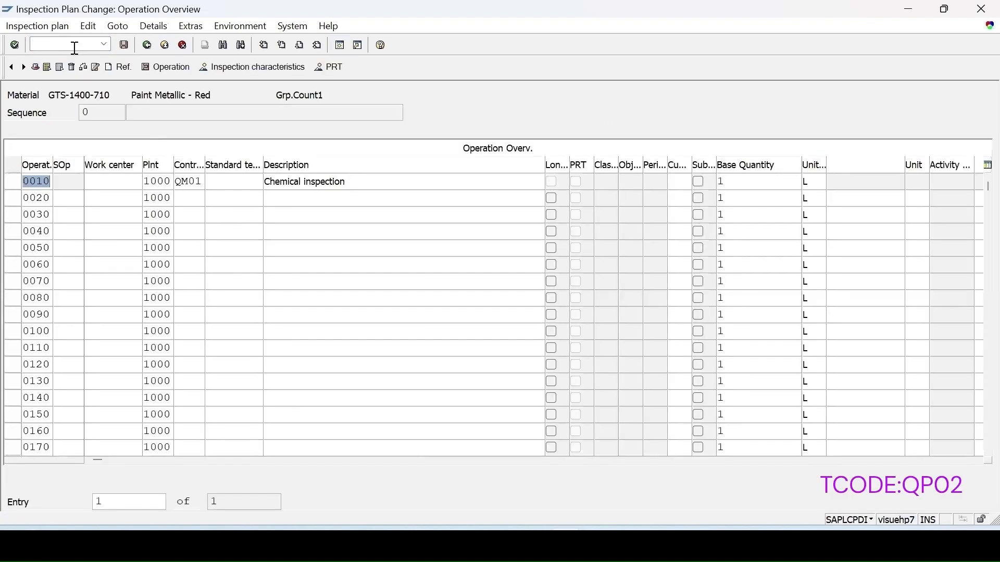
click(12, 181)
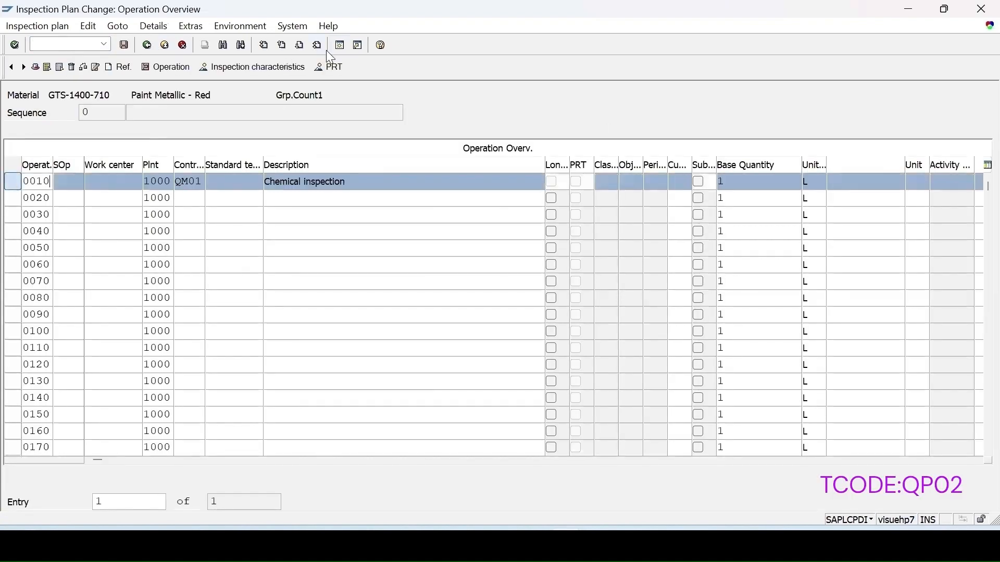
click(275, 68)
Add master inspection characteristic COLOR_55 as characteristic 20 with sampling procedure SP-SDP and save the inspection plan
click(217, 219)
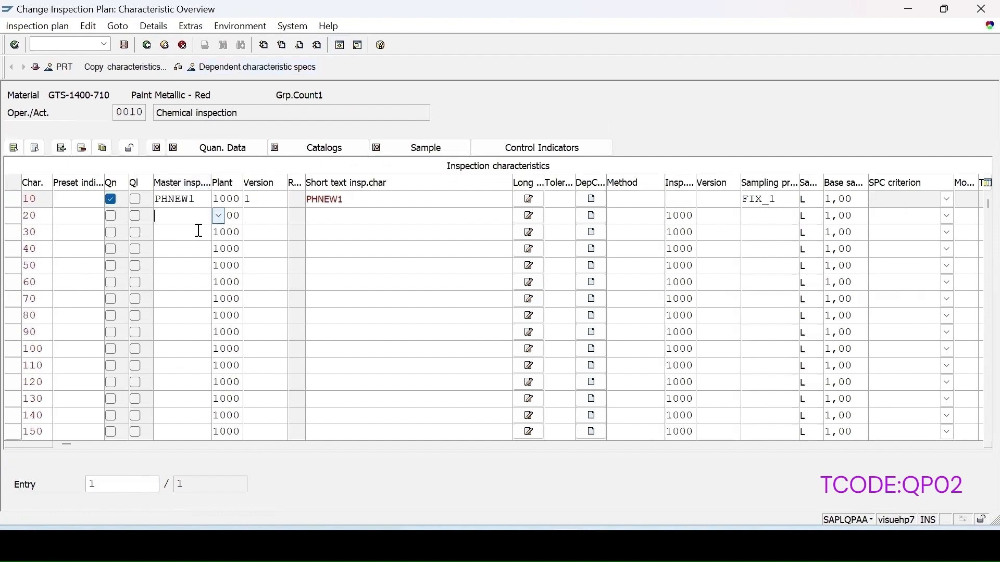
text(c)
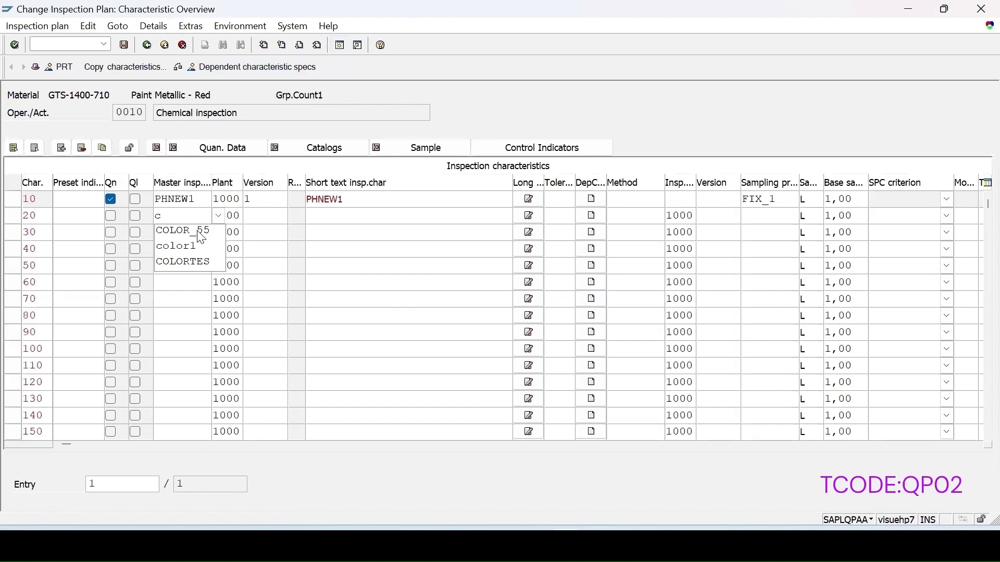
click(188, 232)
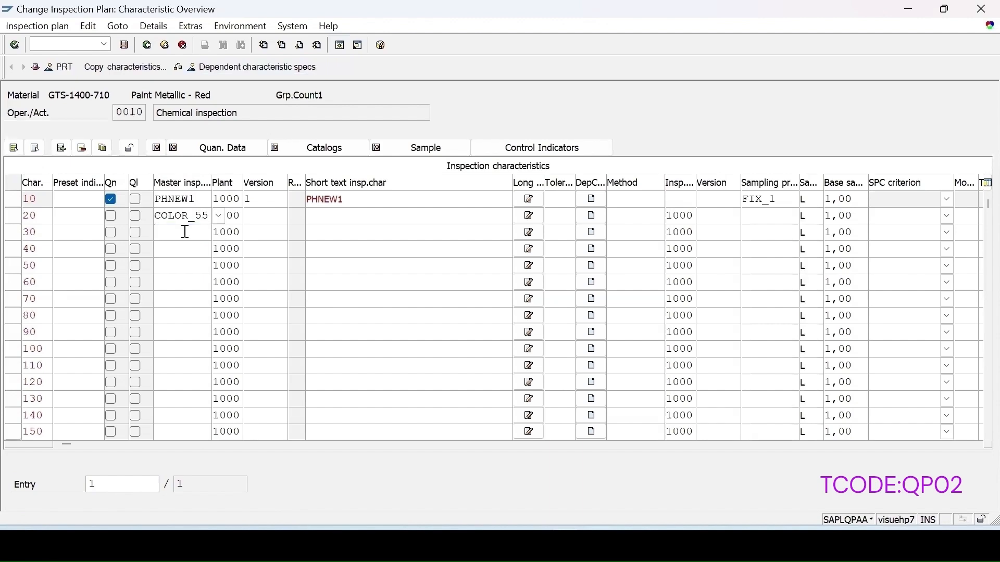
key(Return)
click(217, 235)
key(F4)
click(209, 251)
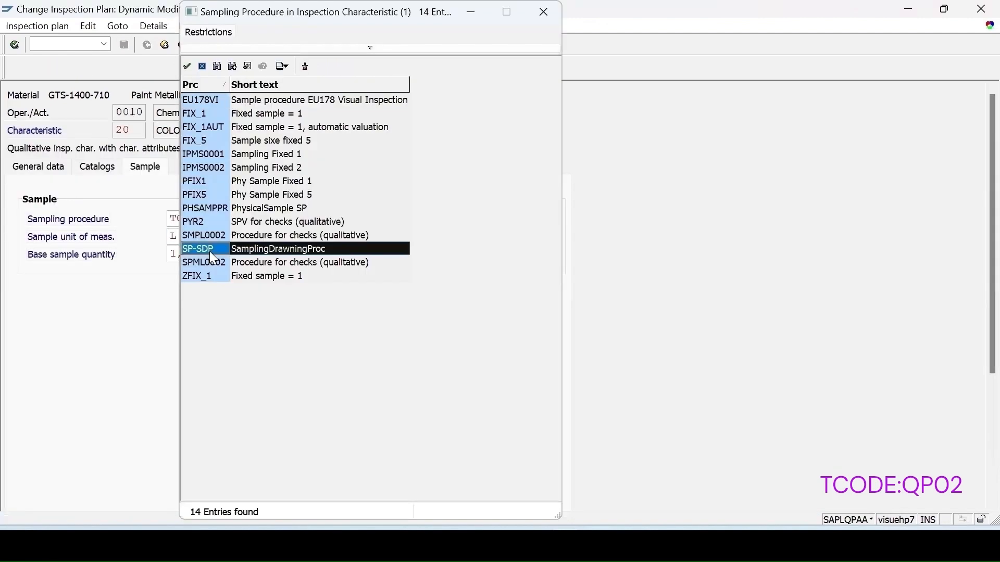
double_click(210, 252)
key(Return)
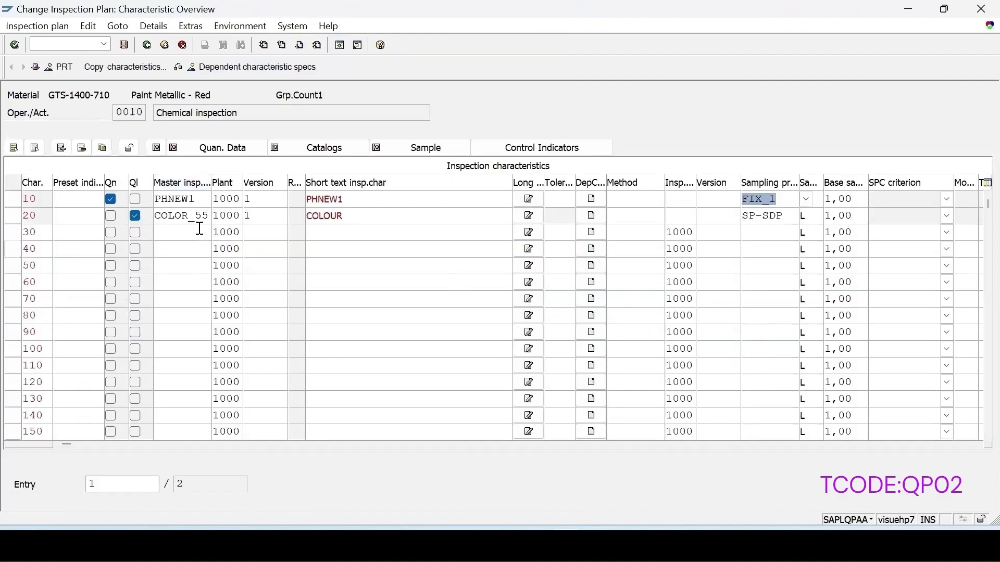
click(125, 46)
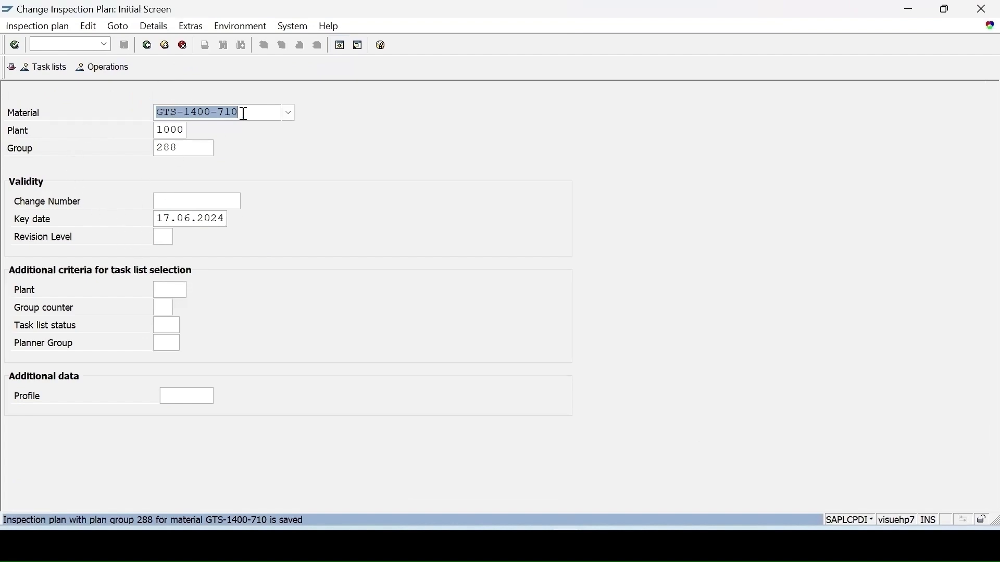
Check the inspection setup of material GTS-1400-710 for plant 1000 in the Quality Management view of transaction MM02
key(Delete)
click(69, 44)
text(/nmm02)
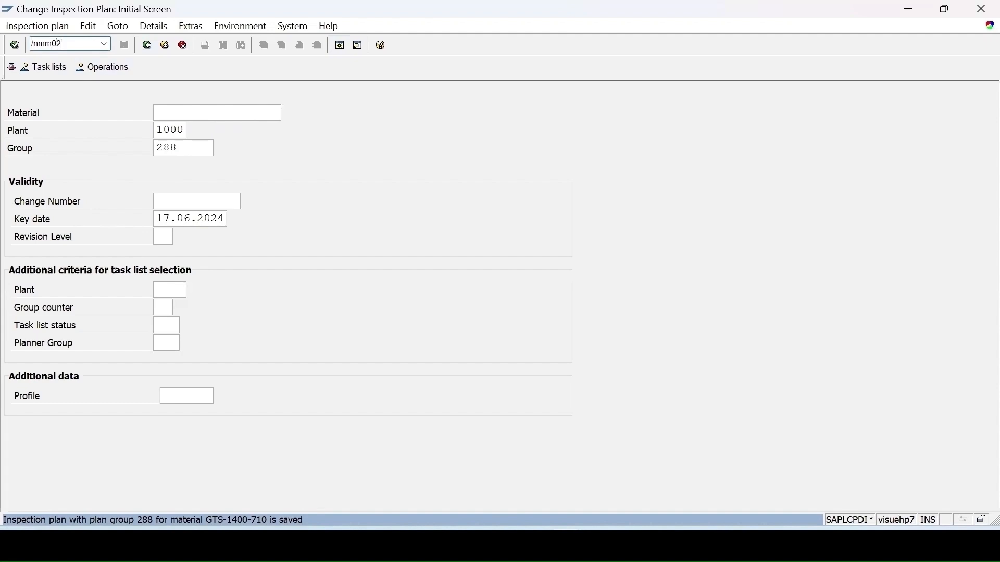
key(Return)
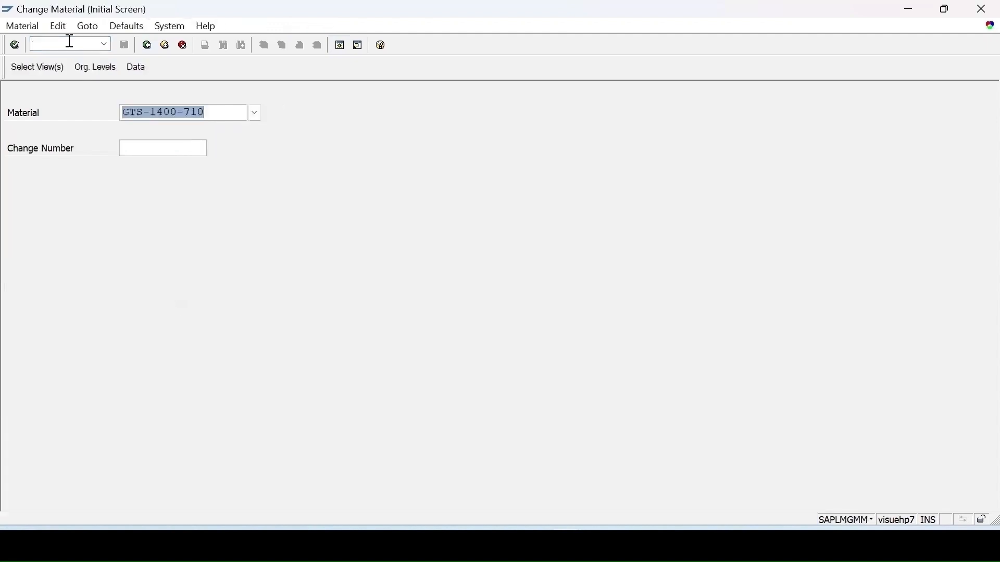
key(Return)
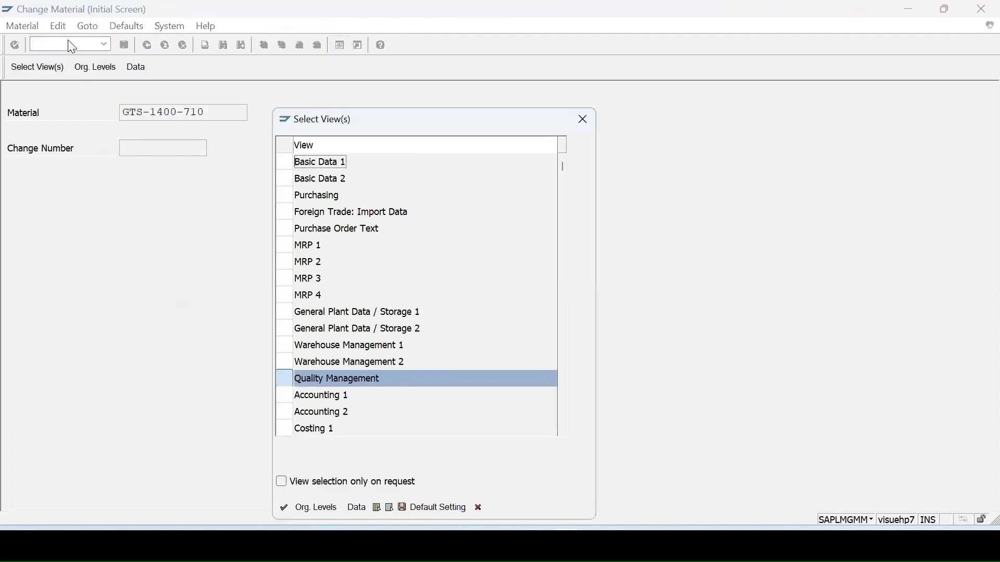
key(Return)
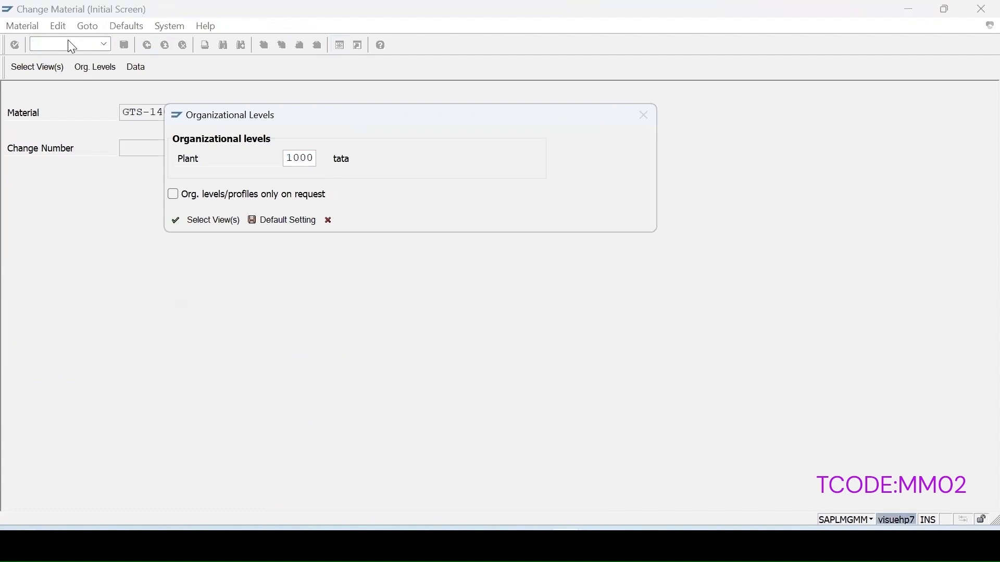
key(Return)
click(499, 217)
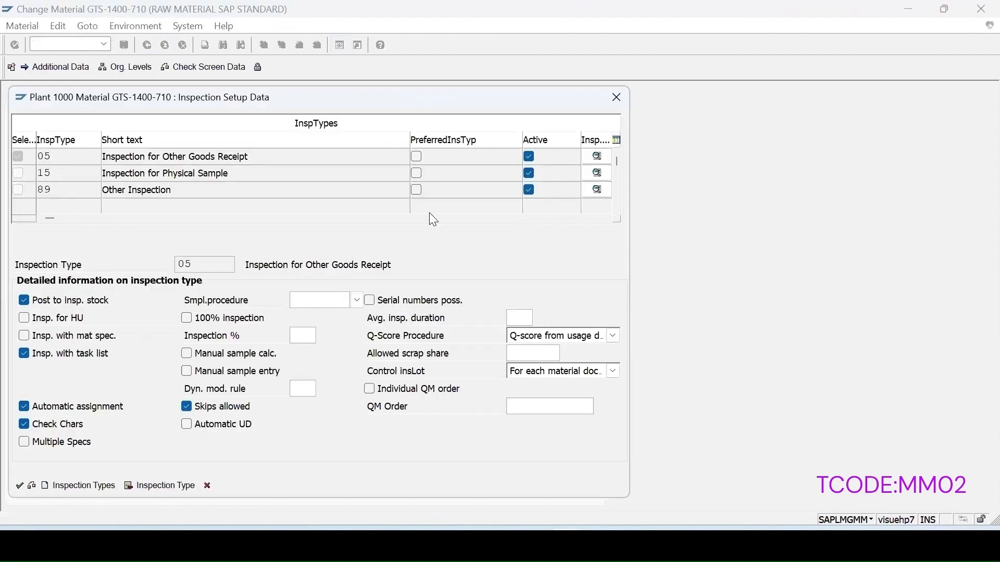
click(19, 486)
click(616, 98)
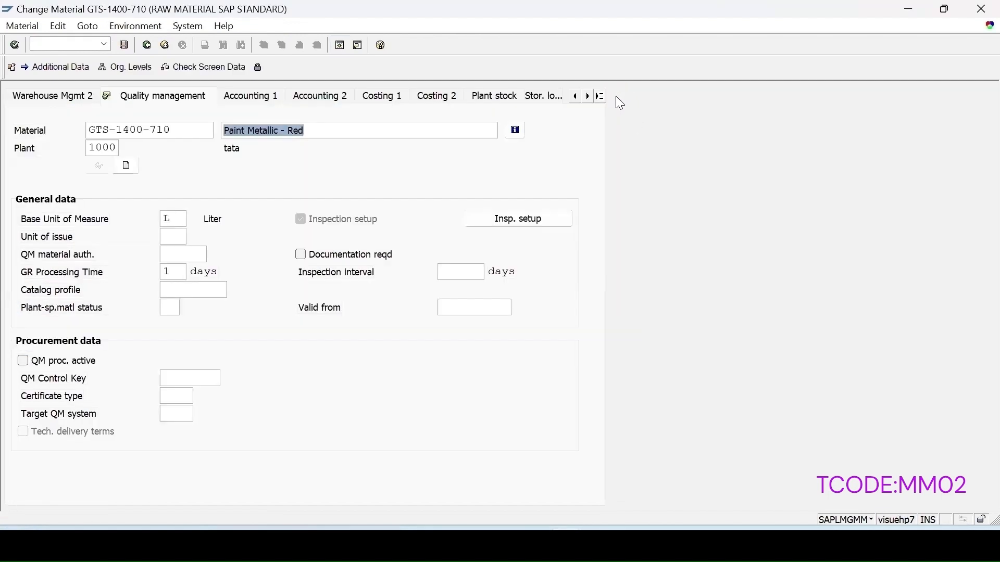
Start creating a manual inspection lot for material GTS-1400-710 in transaction QA01 with inspection lot origin 89
text(/n)
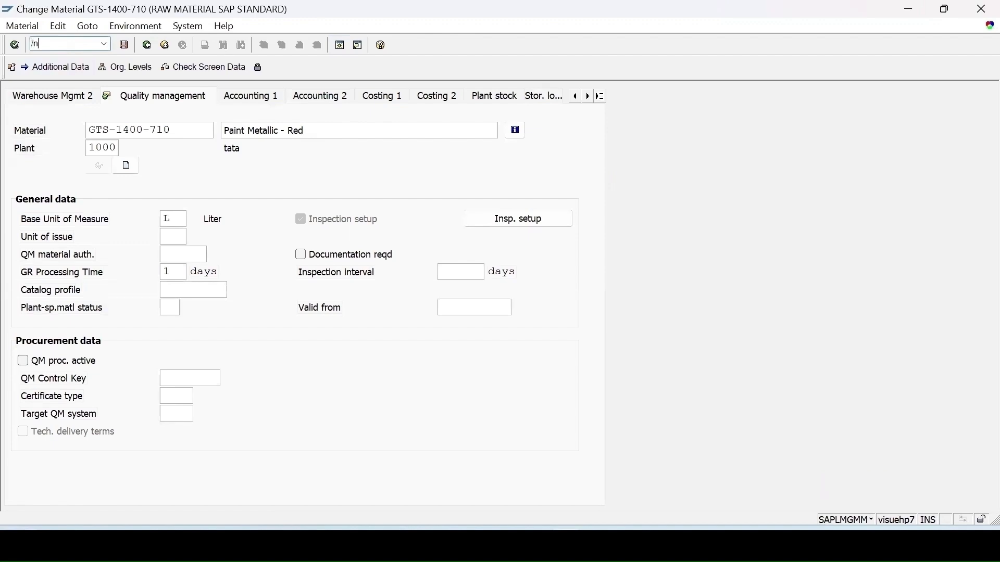
key(Return)
text(qa0)
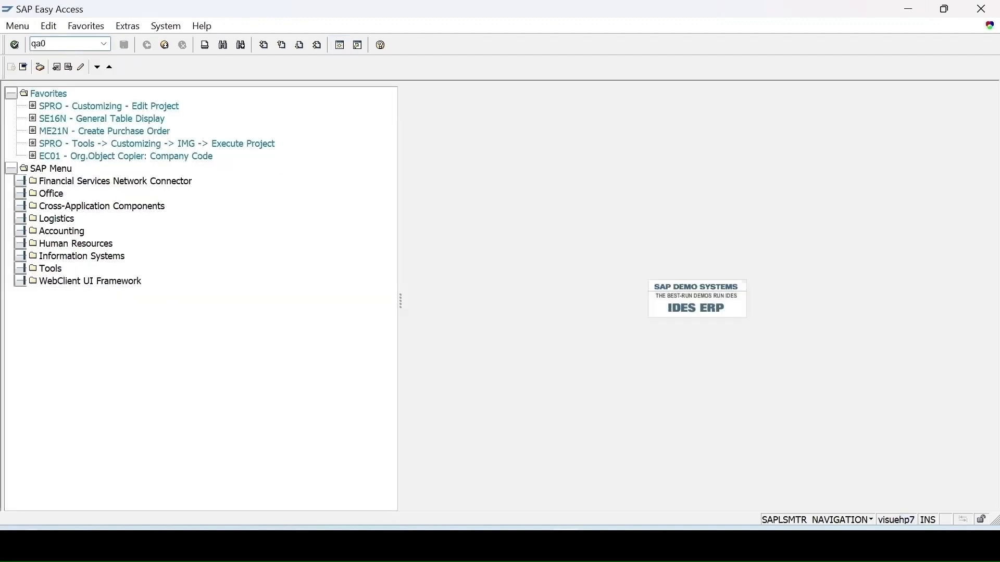
text(1)
key(Return)
click(165, 166)
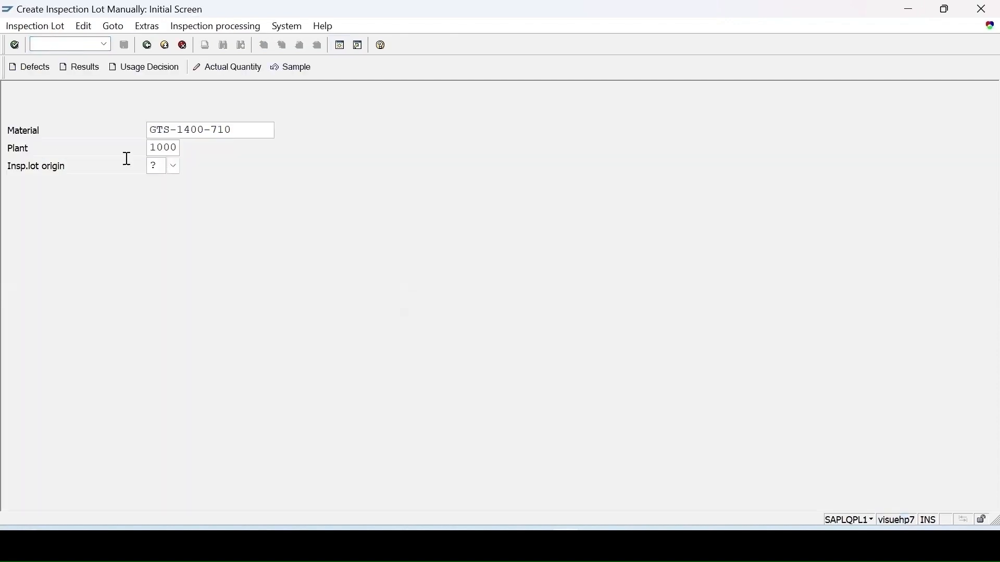
text(89)
key(Return)
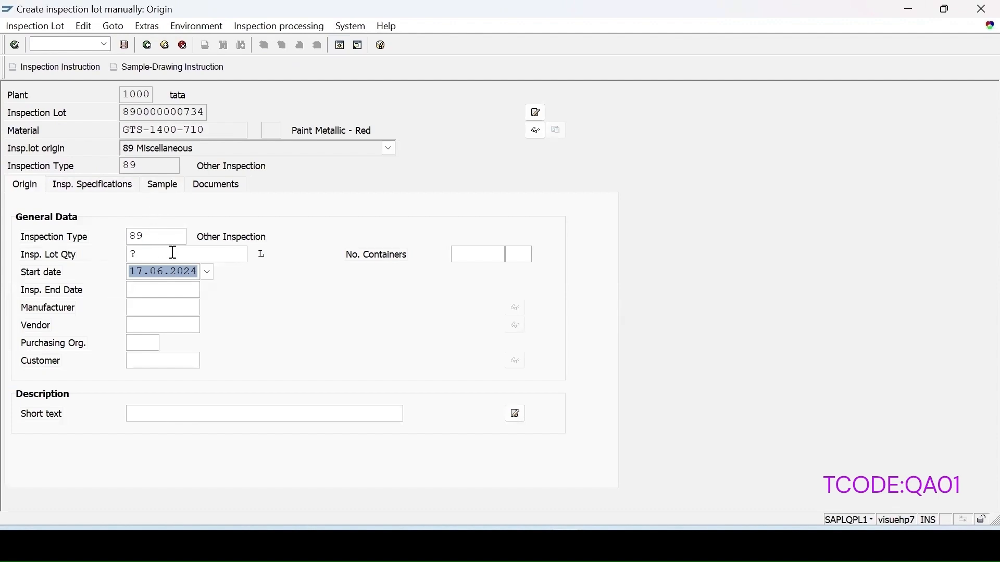
Set the inspection lot quantity to 10 L and assign the inspection plan using task list usage 5
key(shift+Tab)
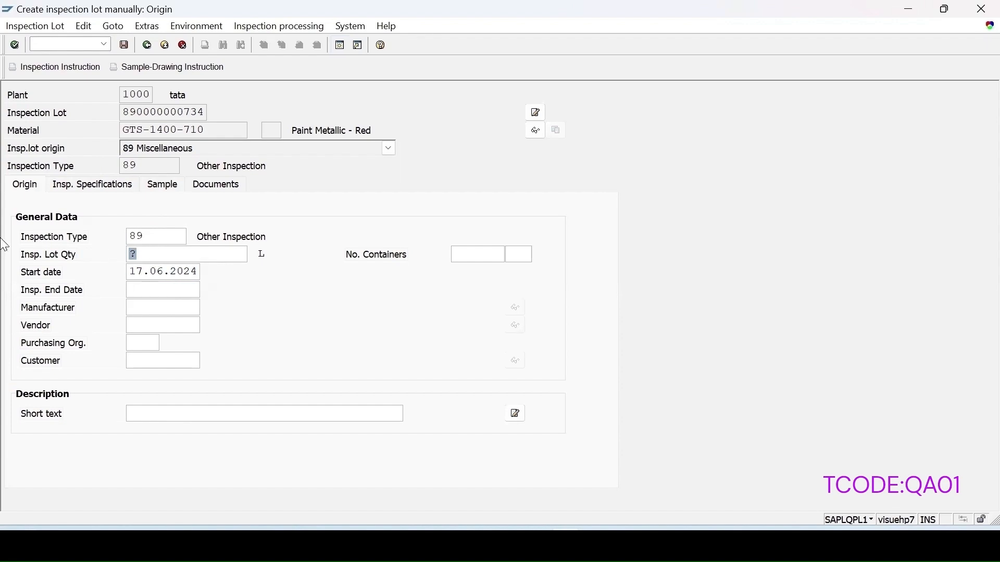
text(10)
key(Return)
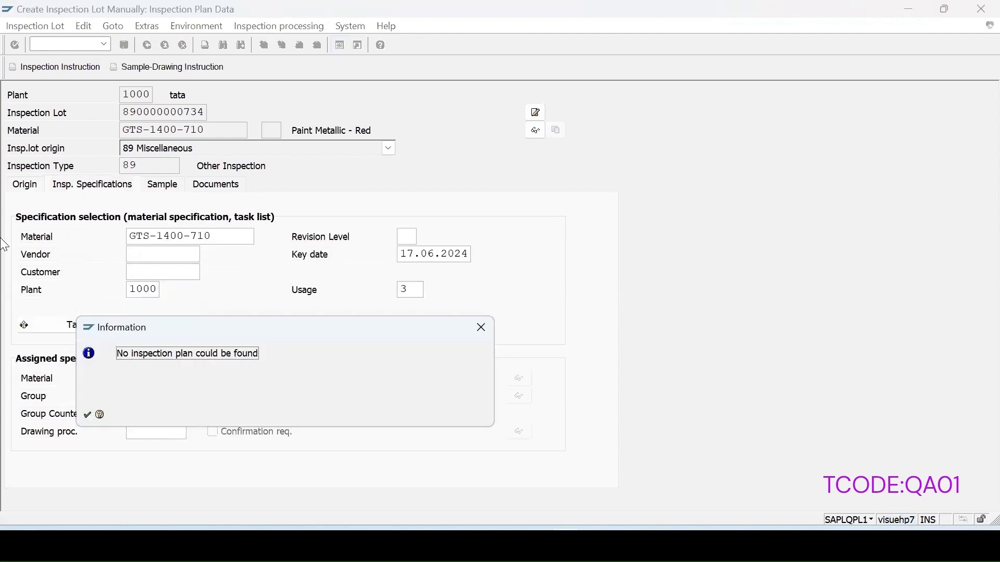
key(Return)
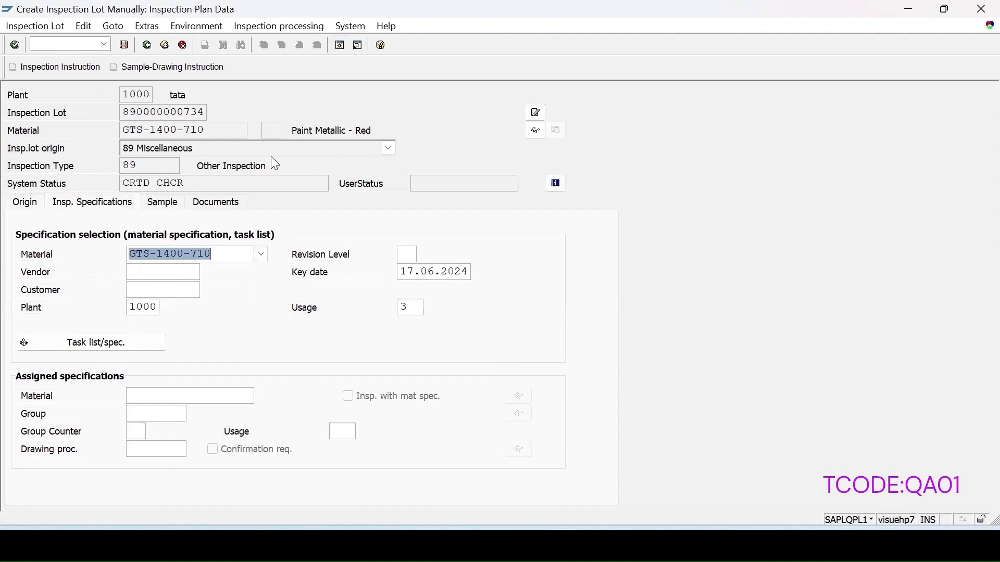
drag(410, 308, 379, 307)
text(5)
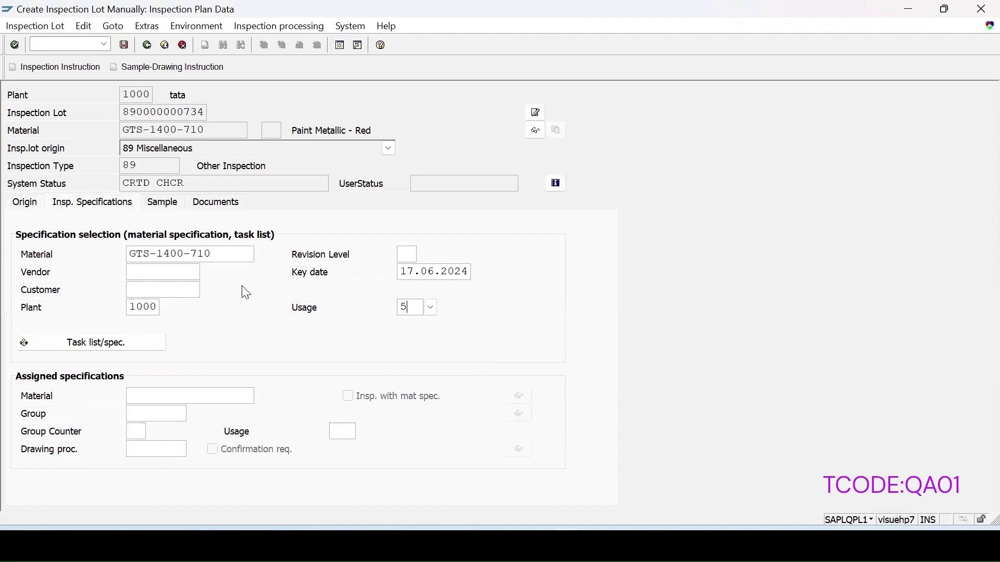
click(125, 343)
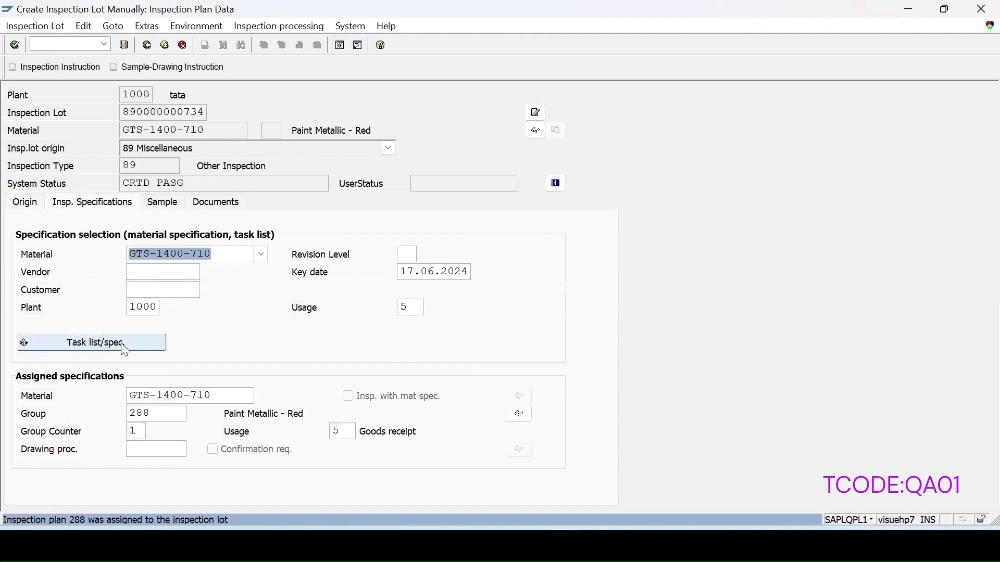
Calculate the sample size of the inspection lot and save the lot
click(160, 203)
click(80, 307)
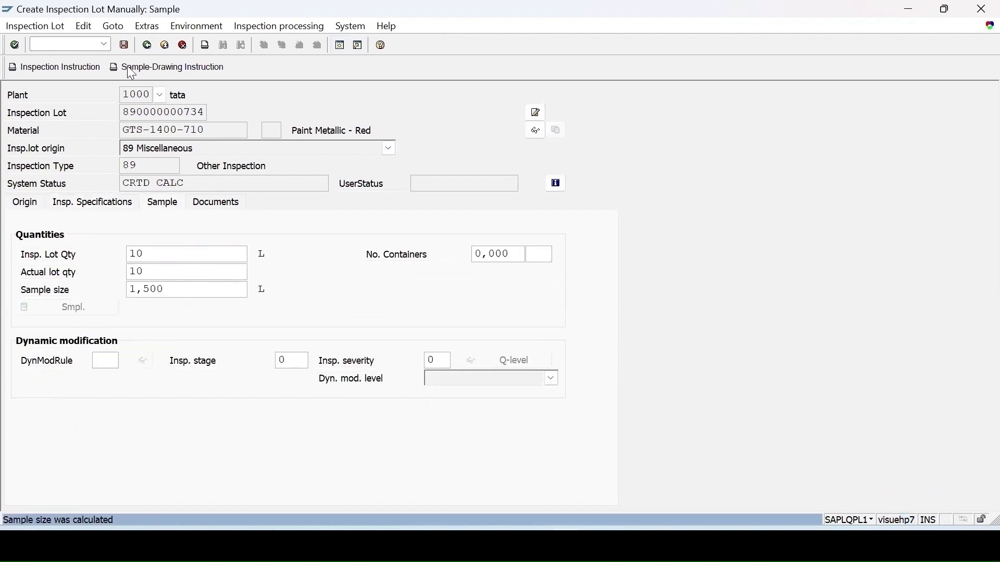
click(125, 46)
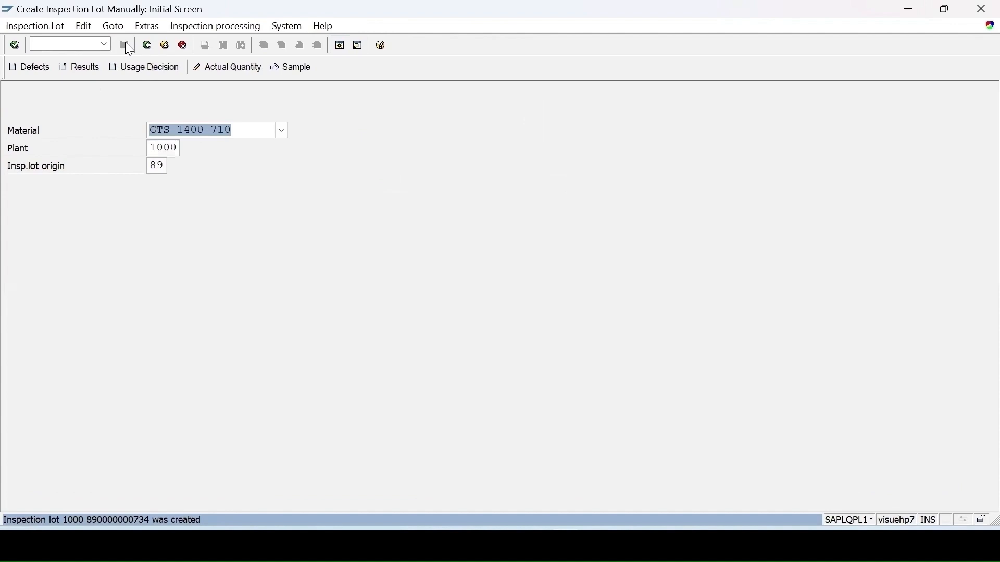
Go to results recording for the new inspection lot and select its assigned inspection point with physical sample 100002068
click(79, 69)
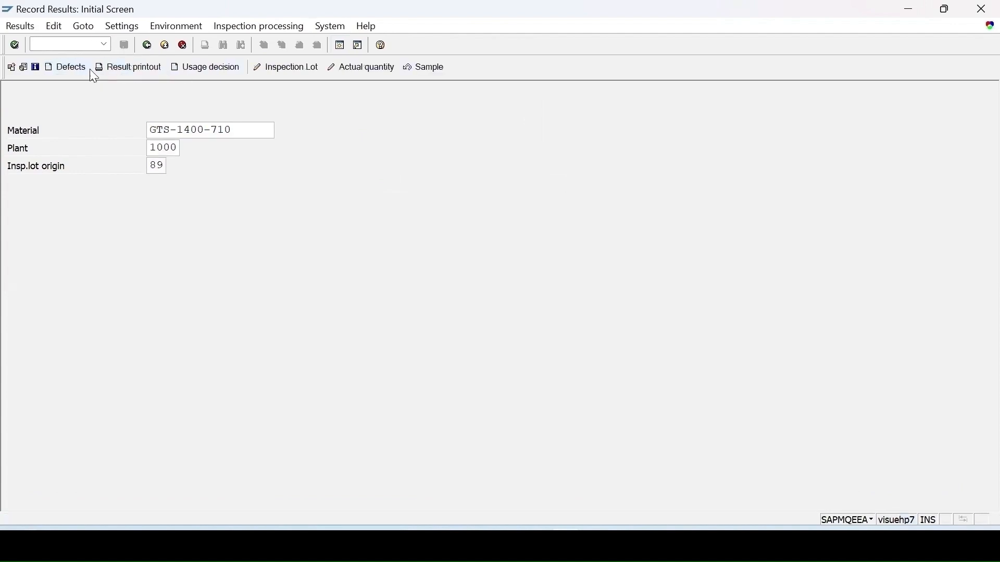
key(Return)
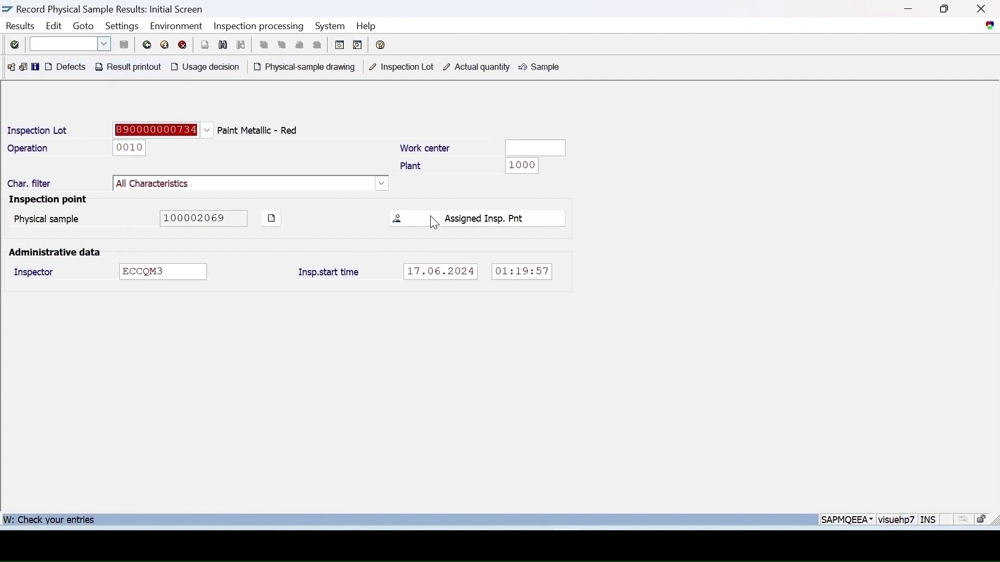
click(463, 220)
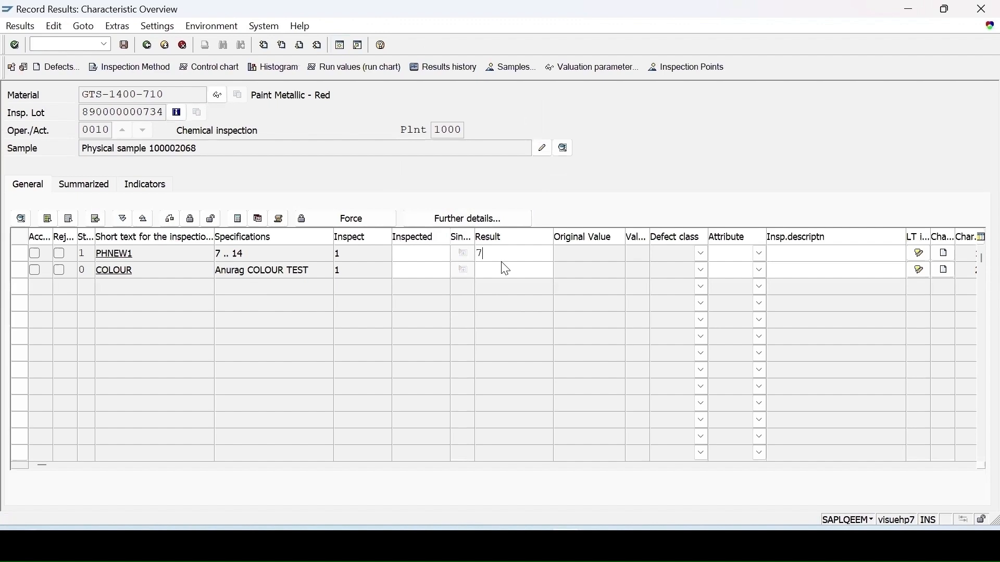
Record an accepted result of 7 for PHNEW1 and RED from code group COLOUR1 for COLOUR, and save the results
key(Return)
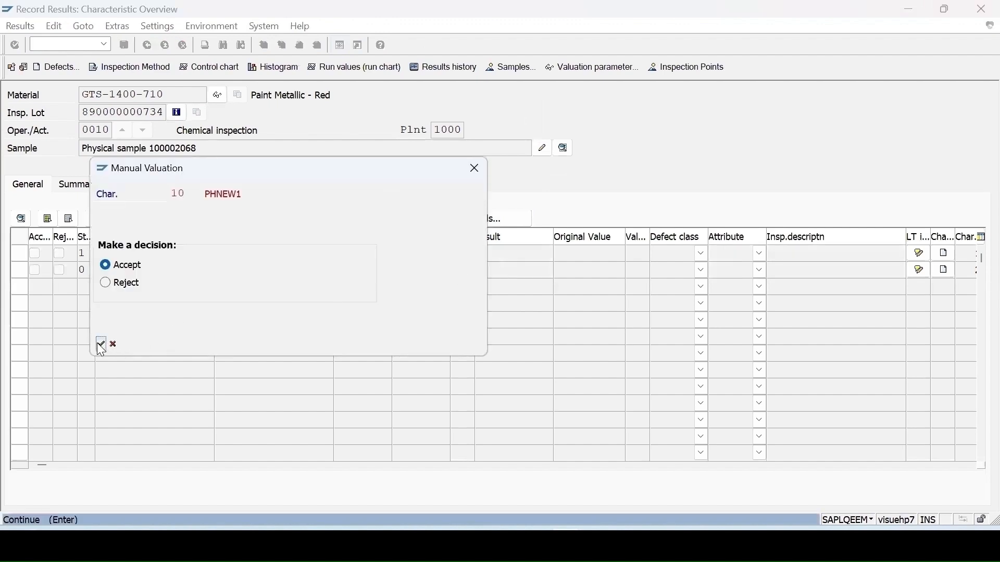
click(99, 344)
click(559, 270)
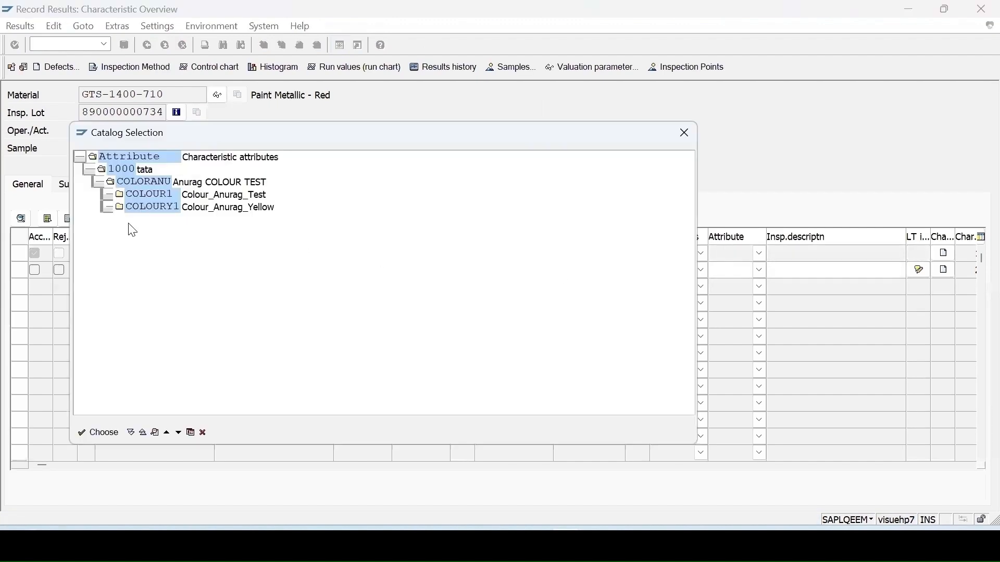
click(107, 195)
double_click(142, 206)
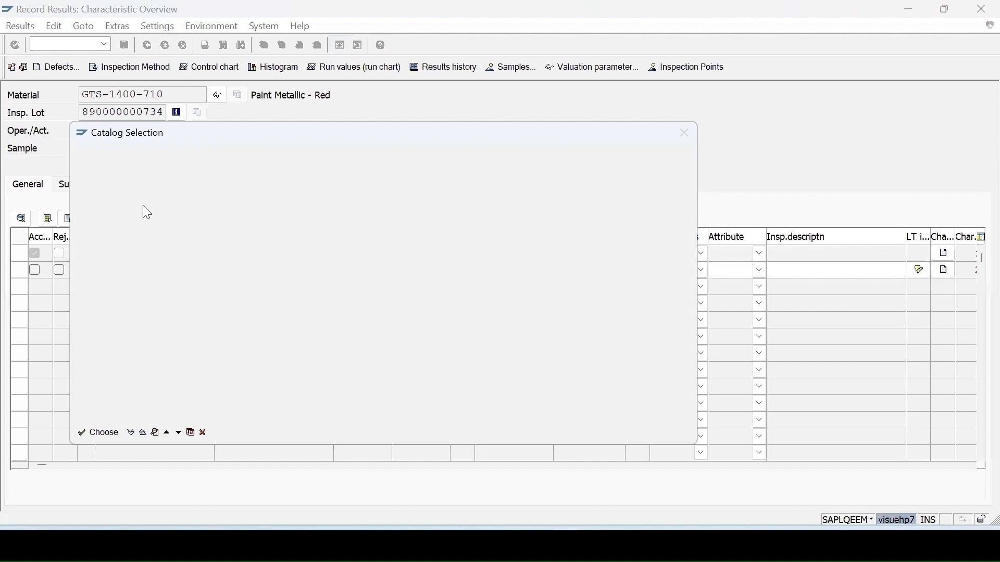
key(Return)
key(Return)
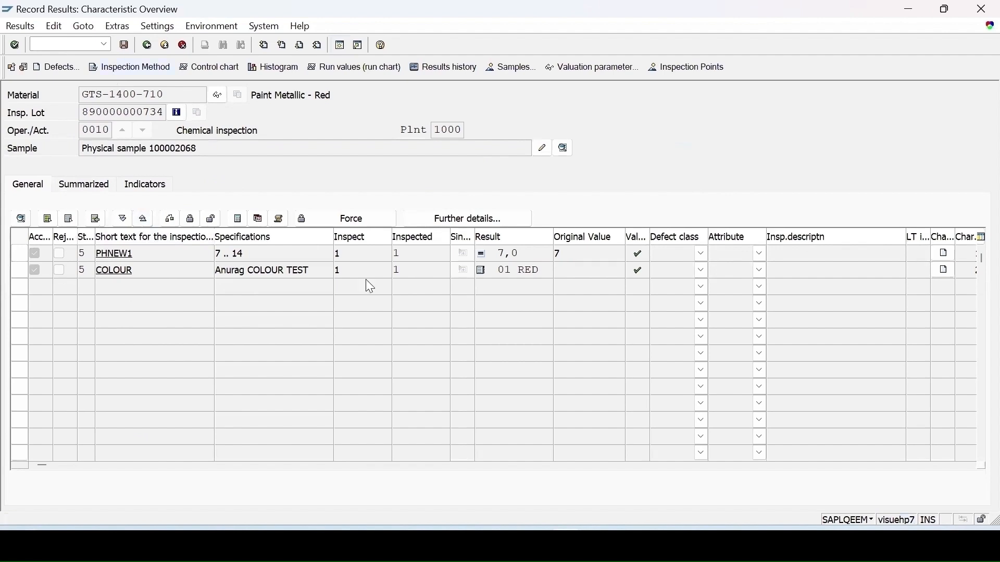
click(125, 46)
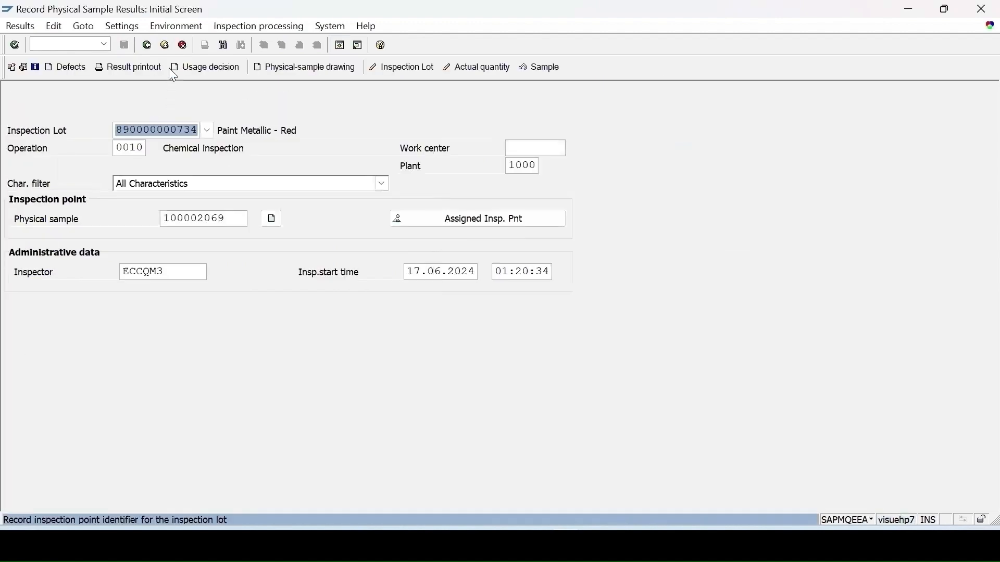
Record the usage decision for the inspection lot with a code from the catalog and save it
click(205, 68)
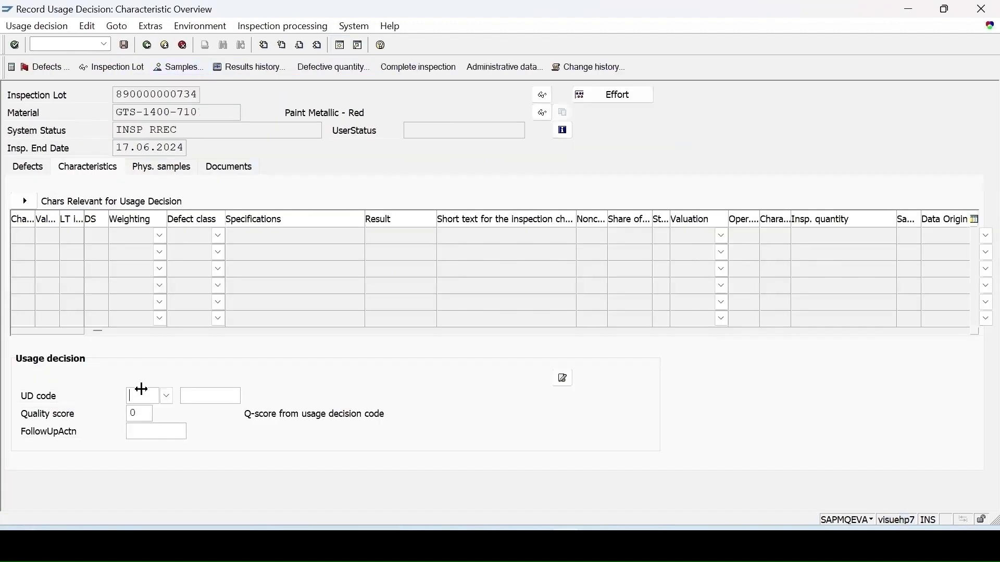
click(169, 396)
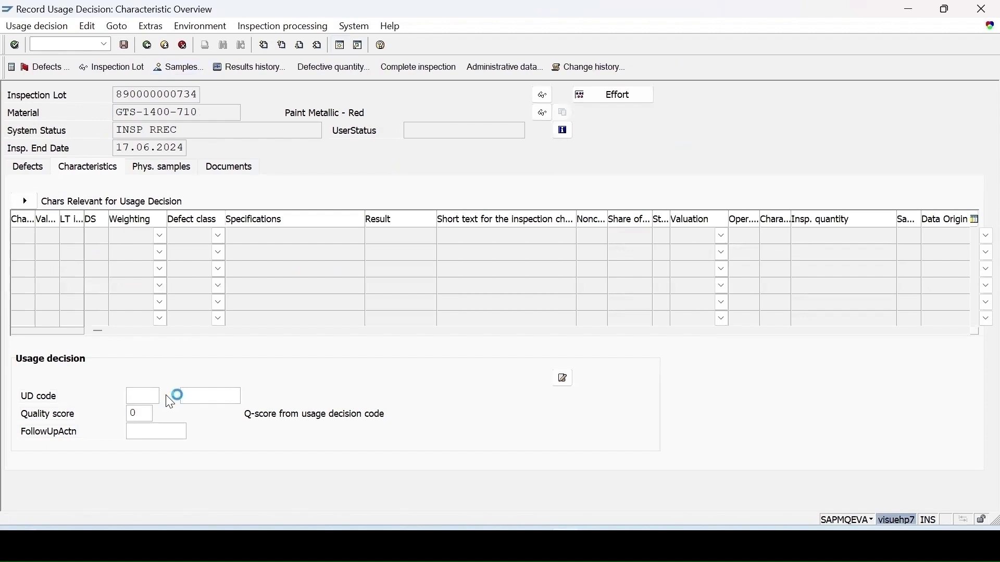
double_click(74, 183)
click(125, 44)
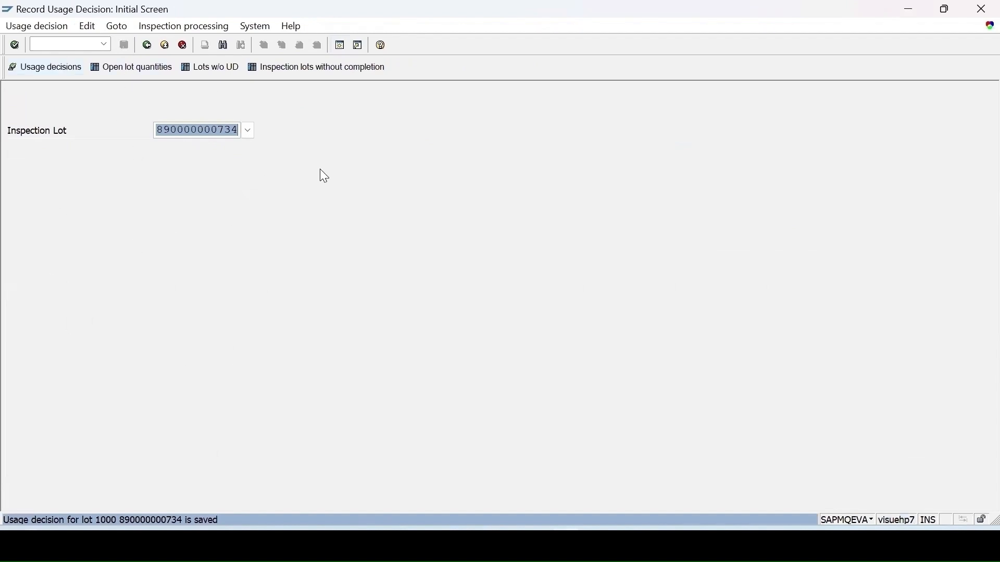
Copy the inspection lot number and open transaction QC21 to create the quality certificate for that lot
click(36, 44)
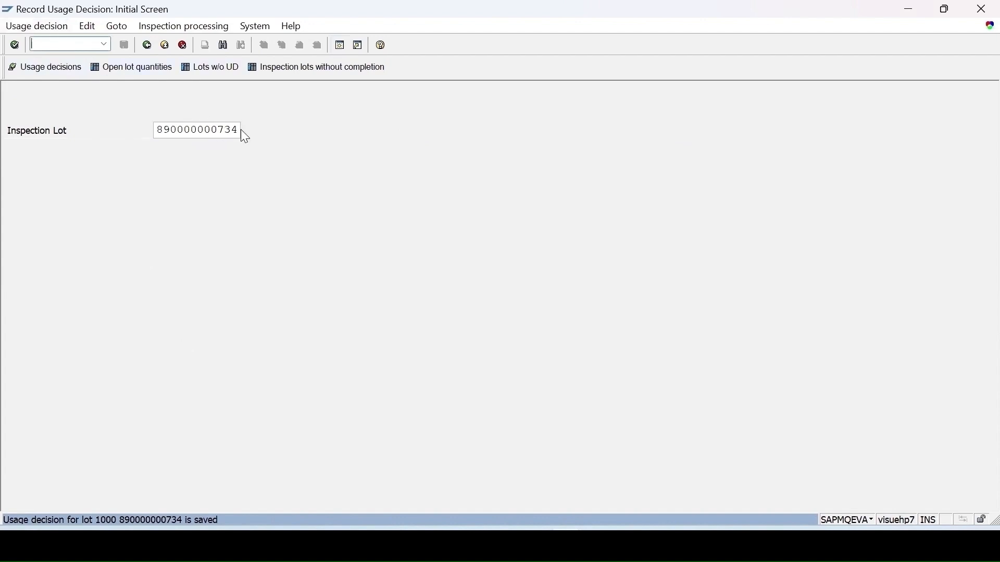
drag(240, 129, 27, 103)
key(ctrl+c)
click(38, 45)
text(/nqc21)
key(Return)
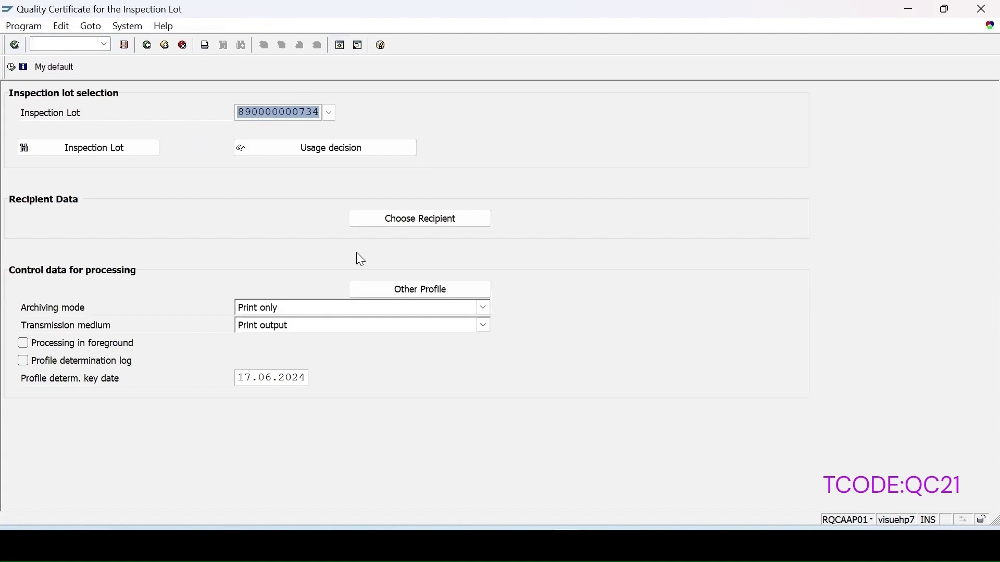
Set the recipient of the quality certificate to No recipient
click(412, 223)
click(98, 389)
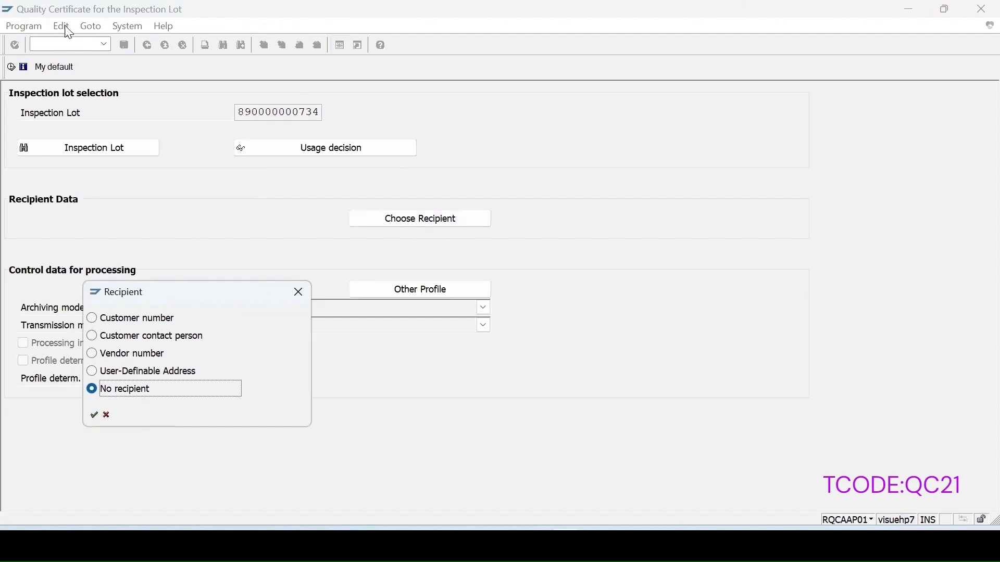
click(93, 416)
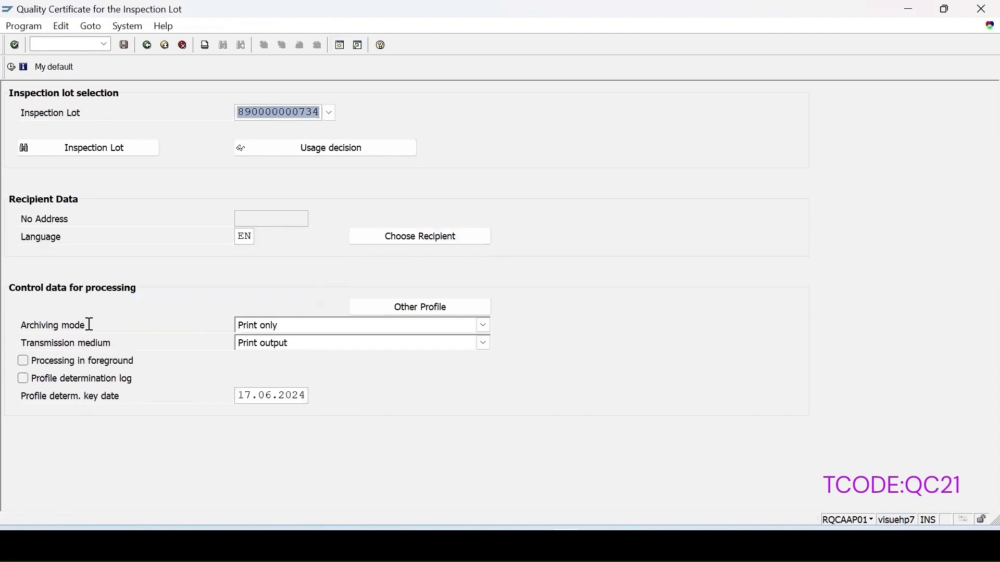
Execute the quality certificate with output device 1AMK, review its print preview and leave it
click(11, 68)
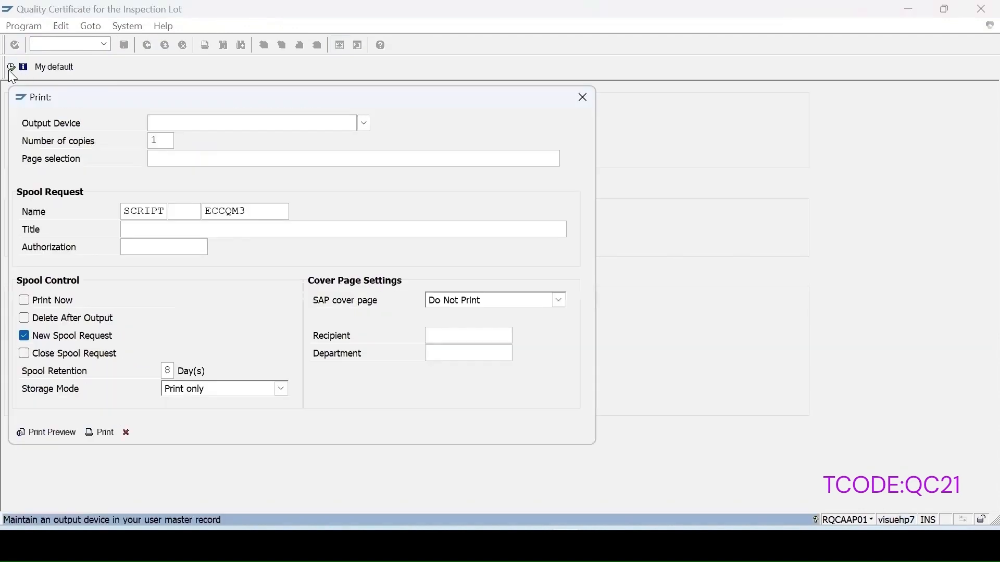
click(216, 121)
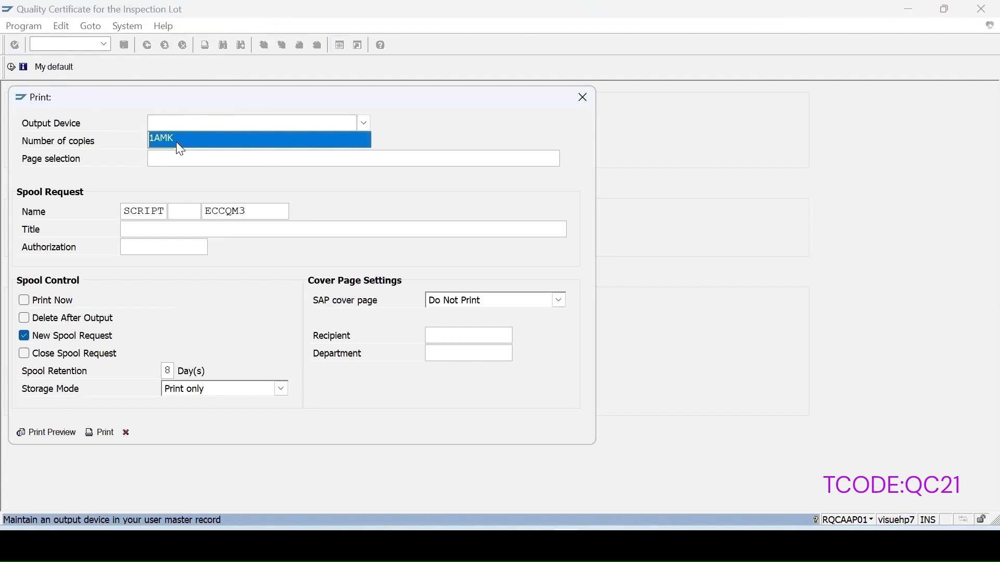
click(178, 141)
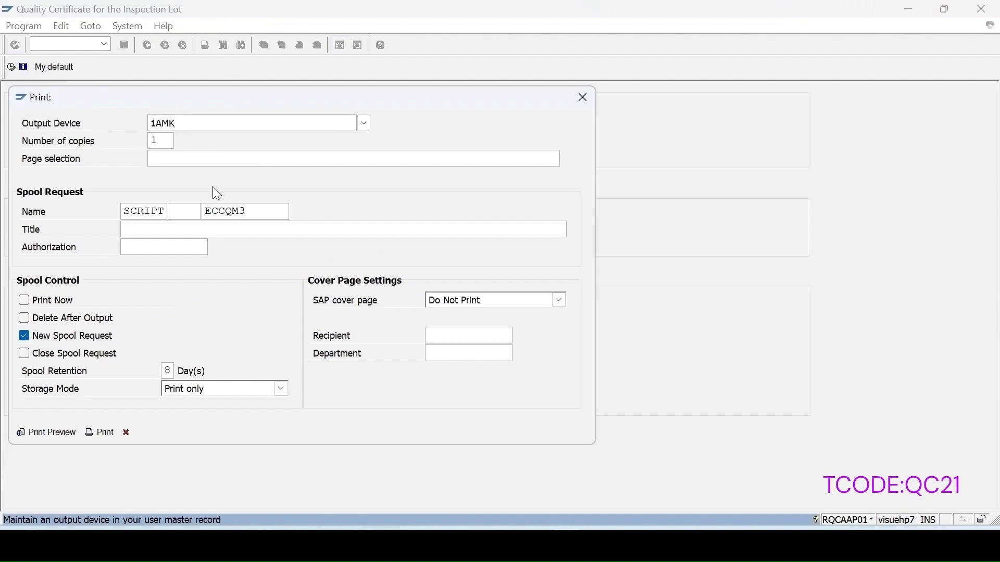
click(364, 123)
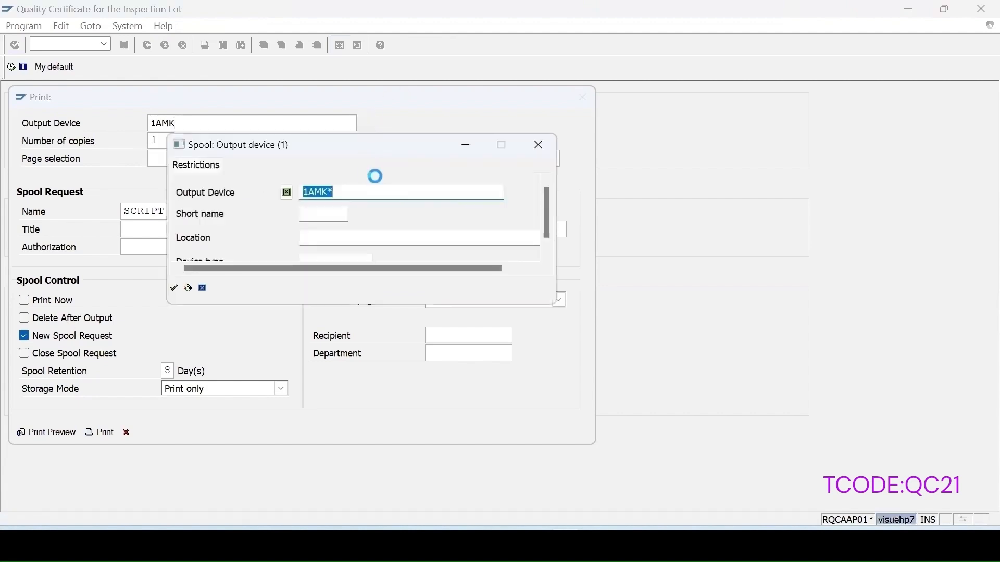
key(Return)
double_click(211, 231)
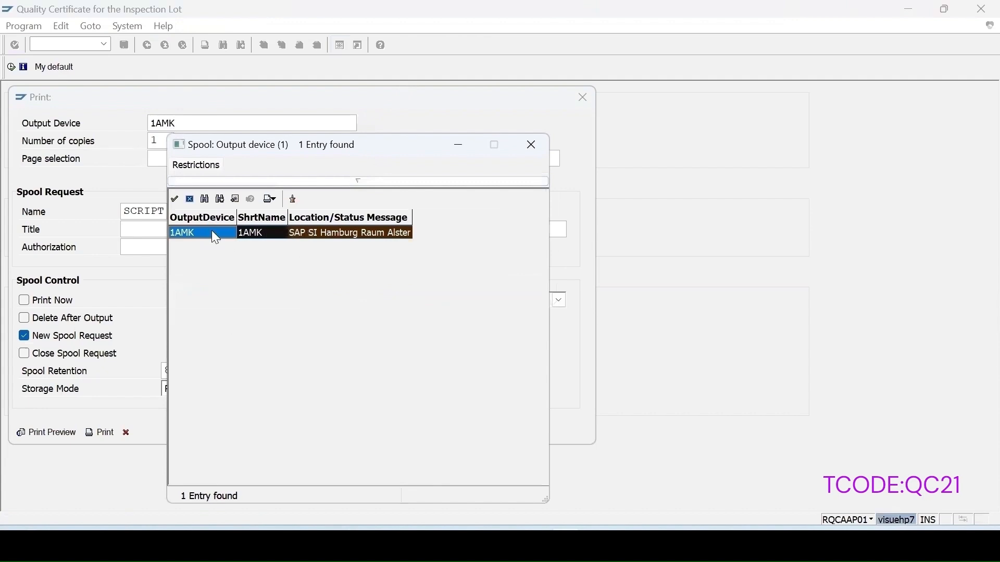
click(54, 438)
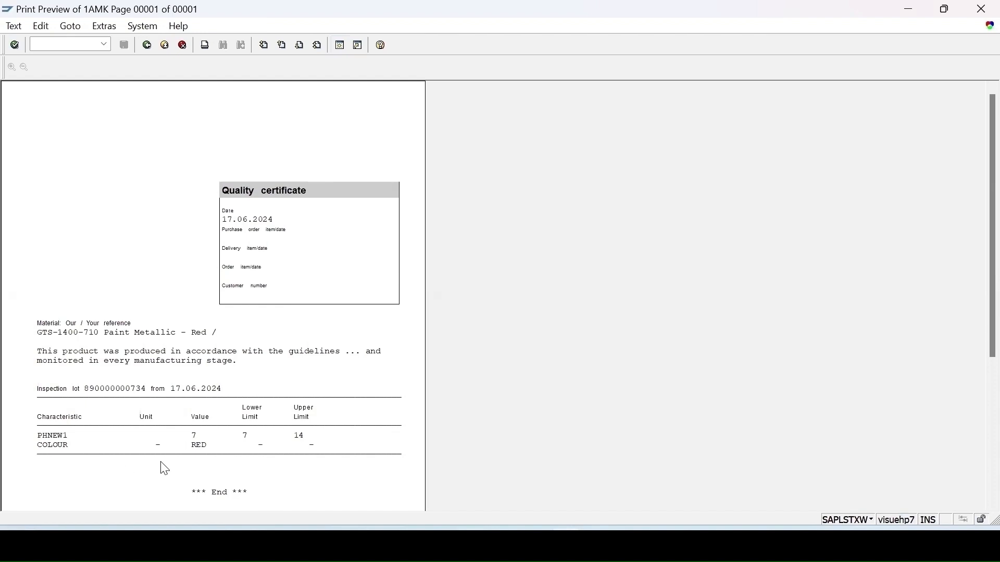
scroll(292, 420, down, 2)
scroll(294, 421, down, 5)
scroll(293, 420, up, 5)
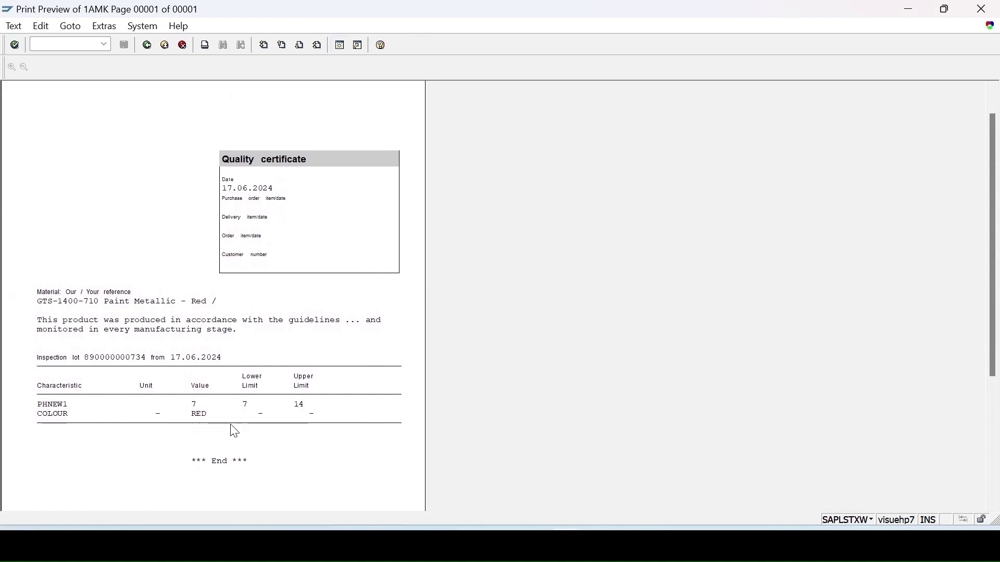
click(147, 46)
Open transaction QA32 and run the selection restricted to the copied lot number through the Inspection Lot dynamic selection
text(qa32)
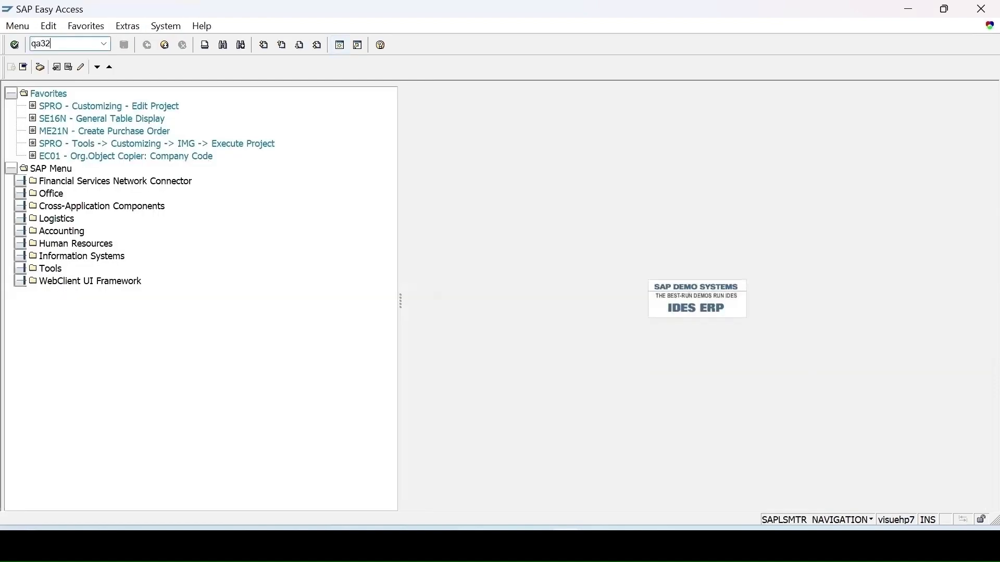
key(Return)
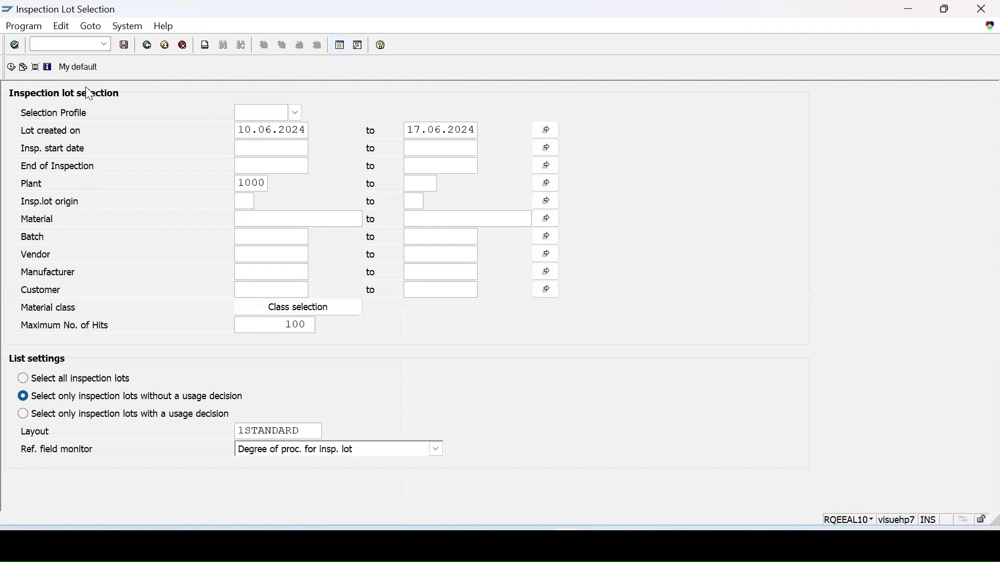
click(35, 67)
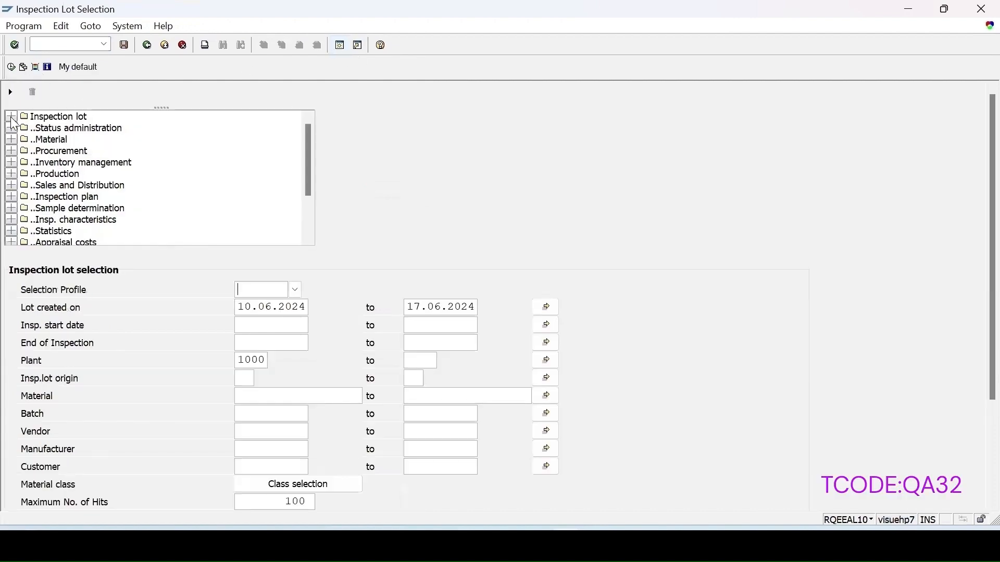
click(11, 117)
double_click(67, 129)
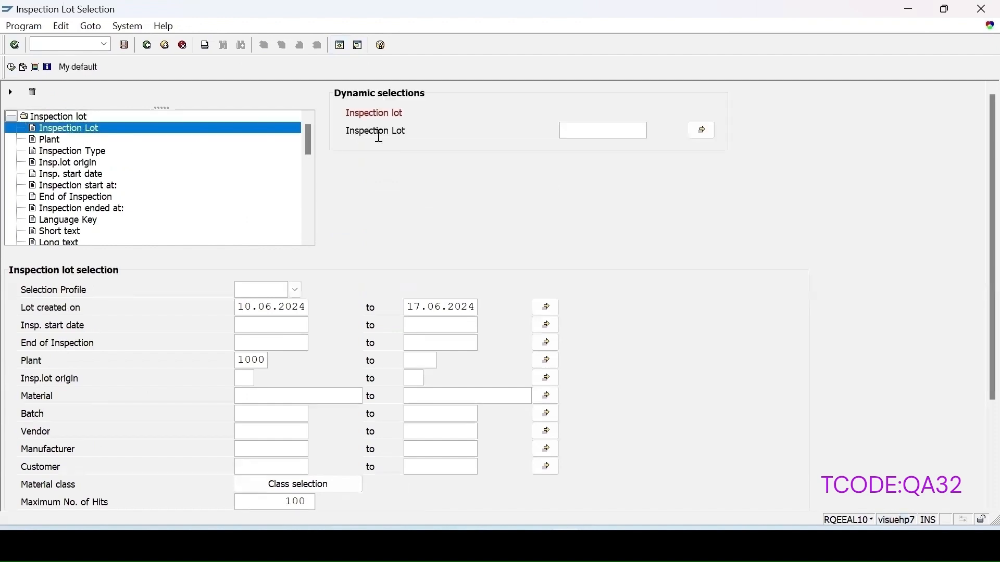
click(577, 130)
key(ctrl+v)
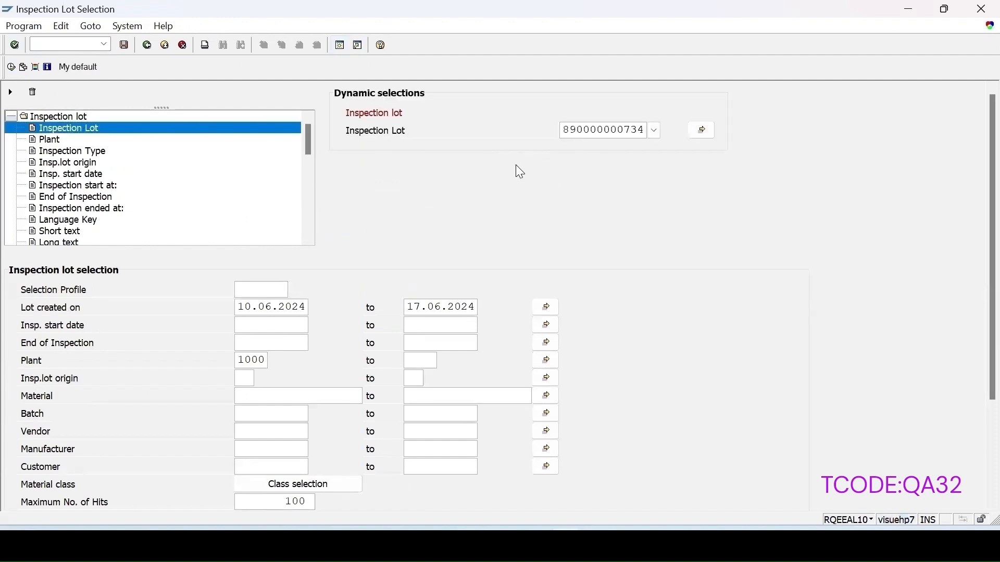
click(11, 68)
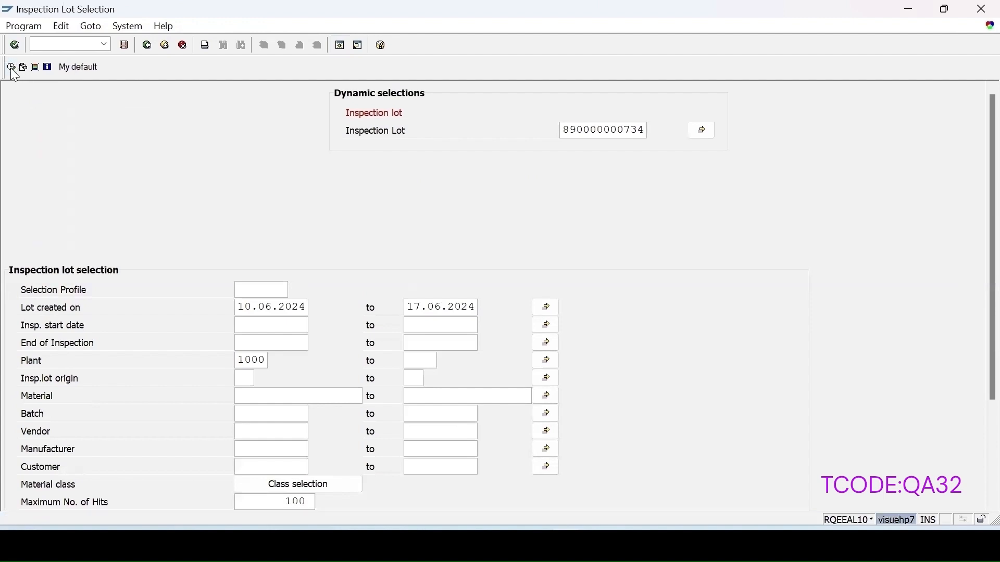
Change the list setting to select all inspection lots and run the worklist
click(148, 45)
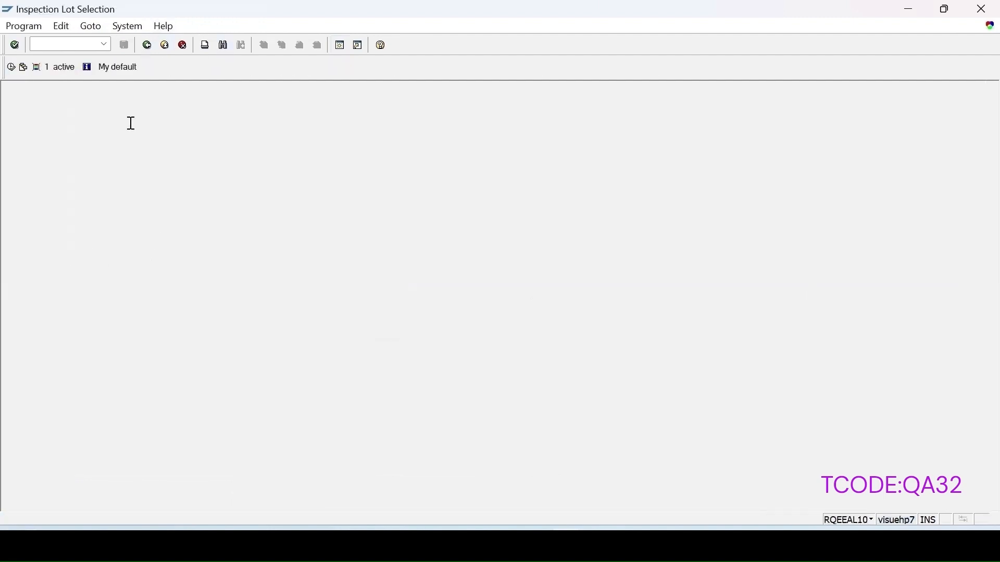
click(42, 380)
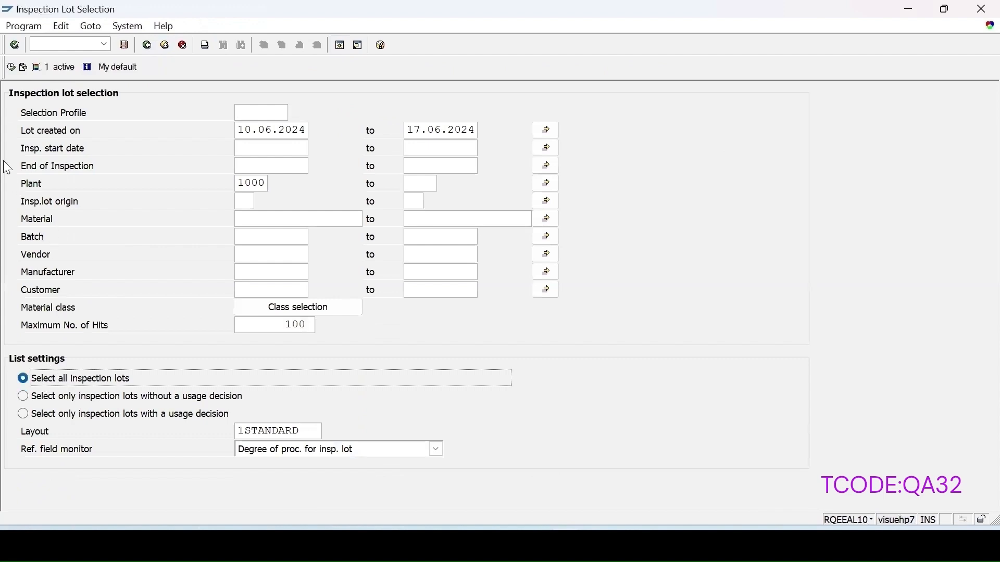
click(10, 68)
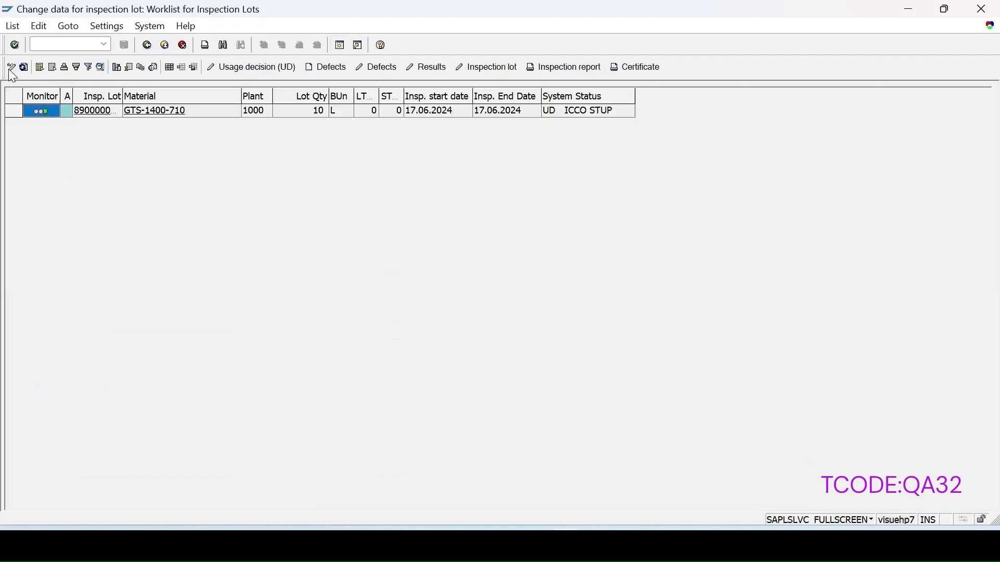
Start the certificate for the GTS-1400-710 lot from the worklist and execute it with No recipient
click(14, 110)
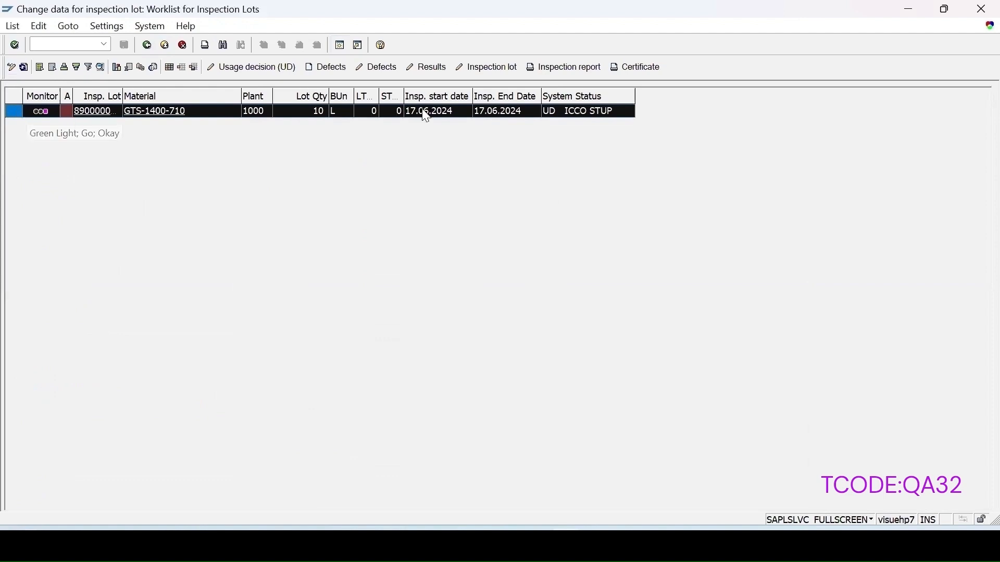
click(637, 67)
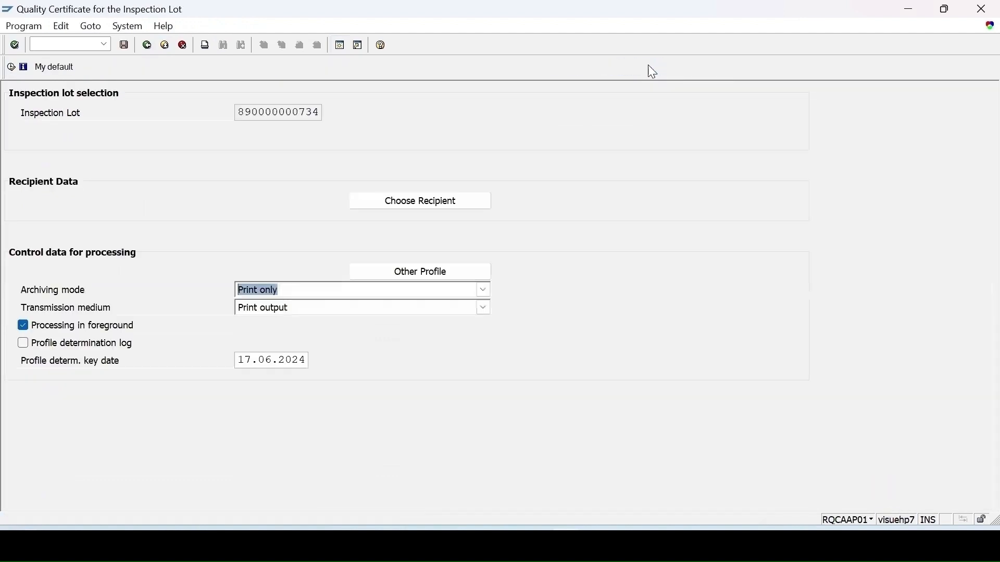
click(11, 67)
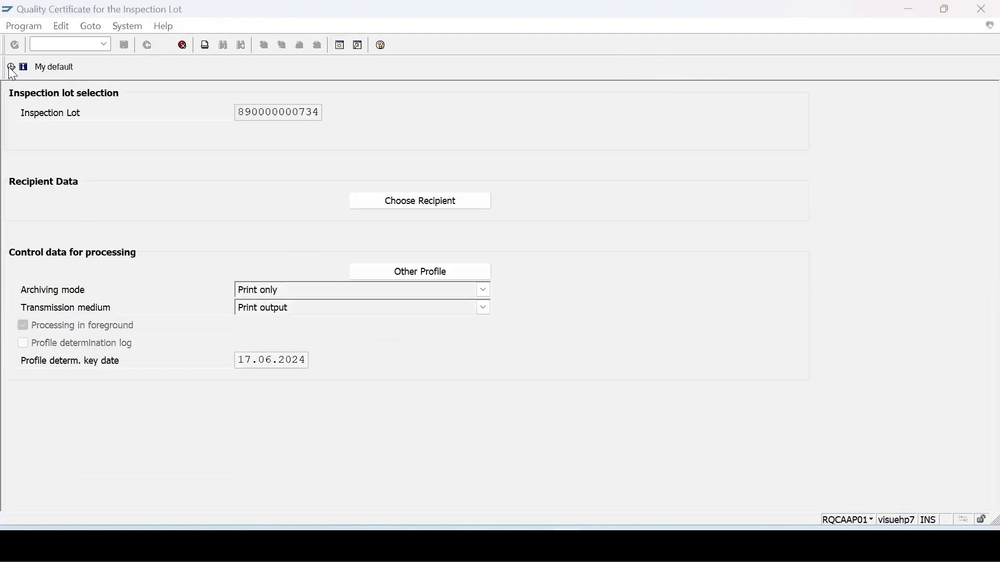
click(123, 392)
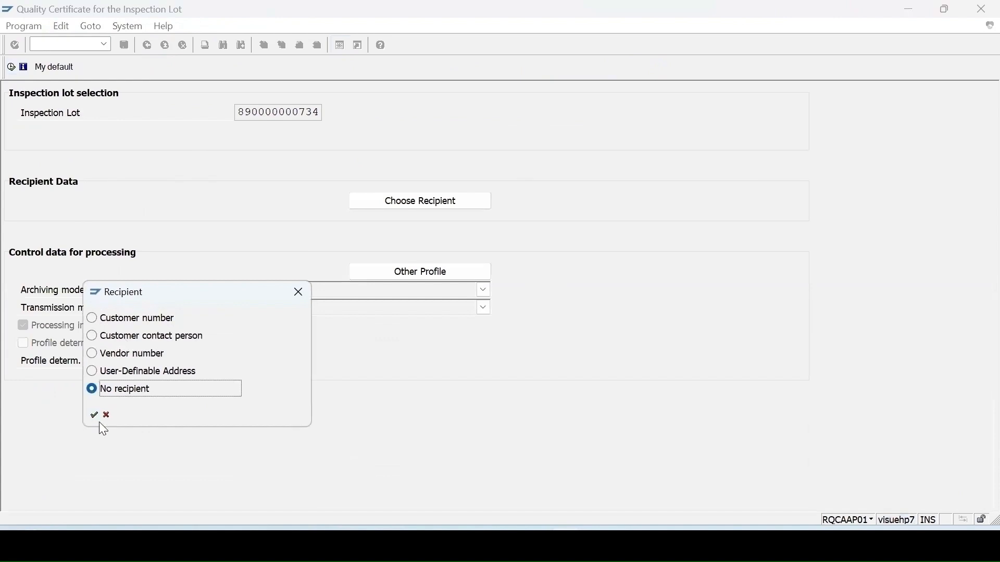
click(93, 417)
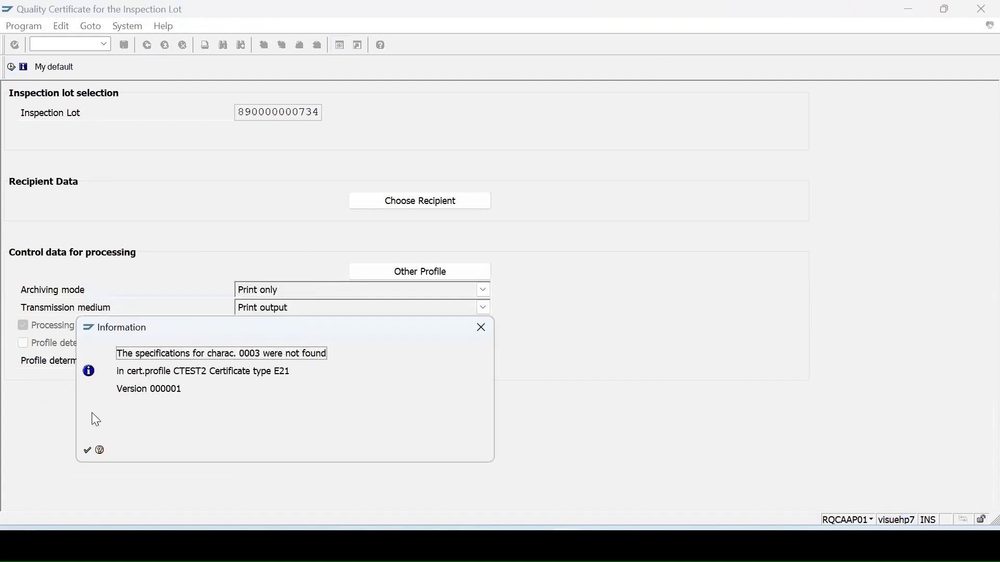
Preview the certificate on output device 1AMK after acknowledging the information message, and leave the preview
click(87, 451)
text(1AMK)
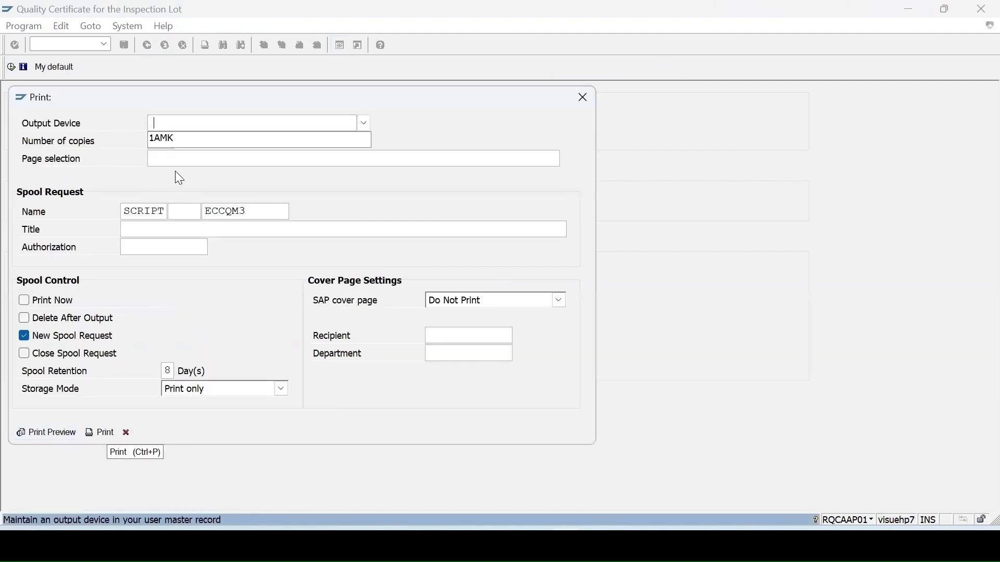
click(189, 137)
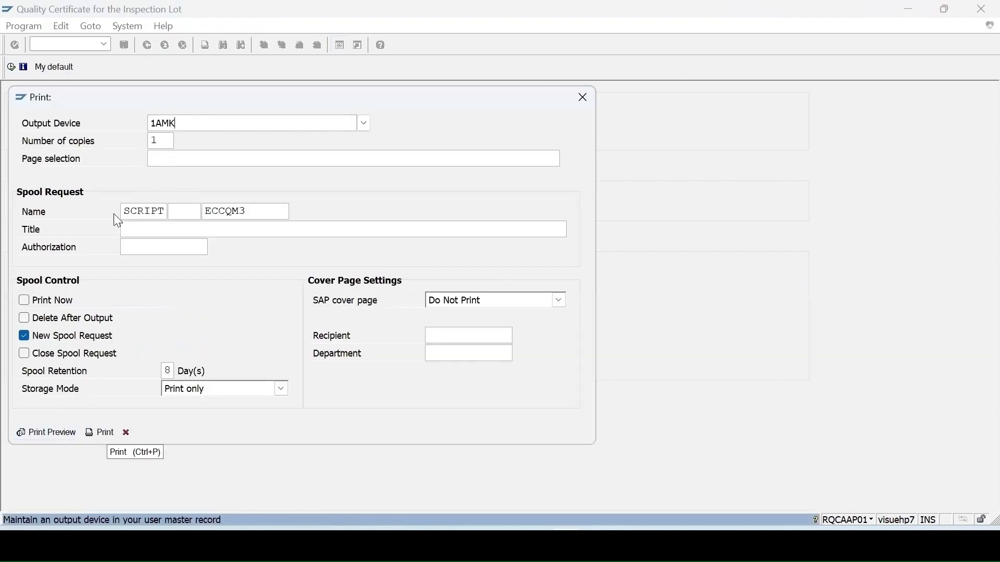
click(27, 433)
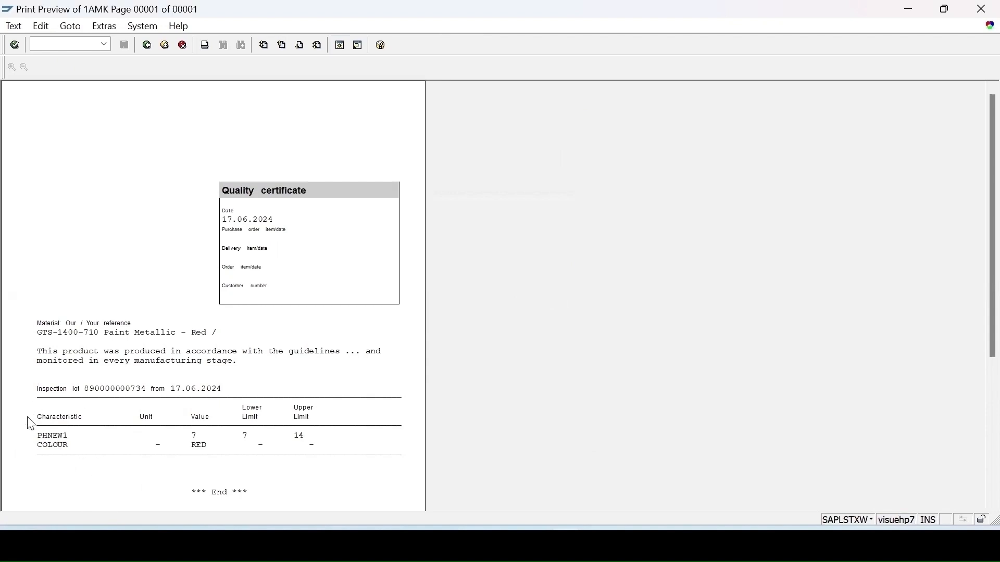
key(F3)
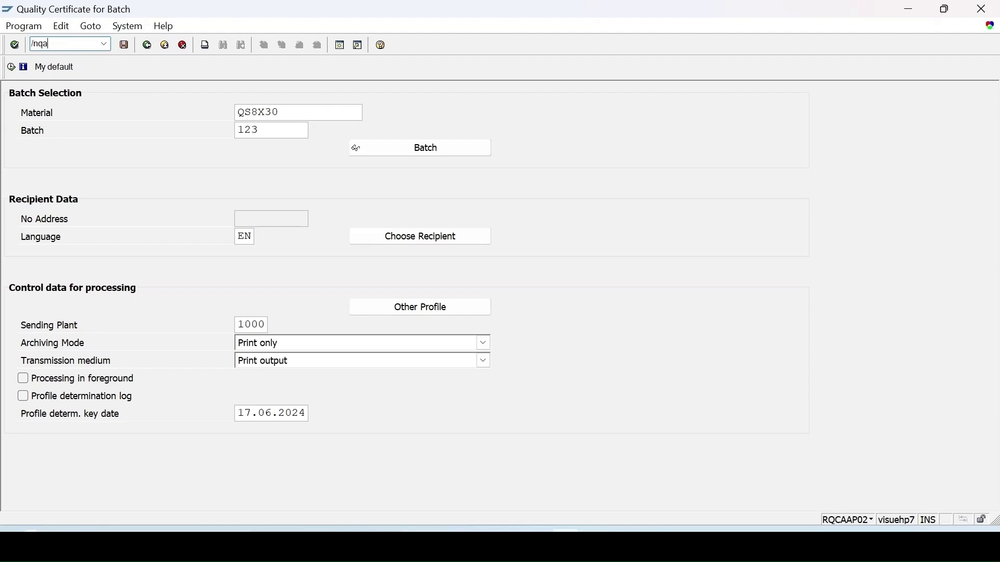
Start a manual inspection lot for material QS8X30 with batch 1234 and lot quantity 10, and create the new batch
key(Return)
key(Return)
click(139, 150)
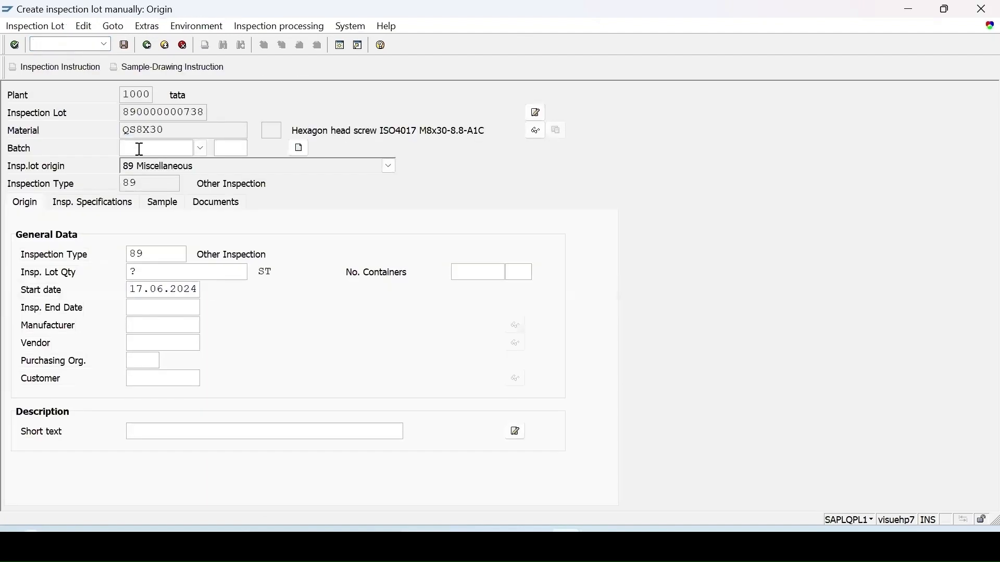
text(1234)
key(Return)
text(10)
key(Return)
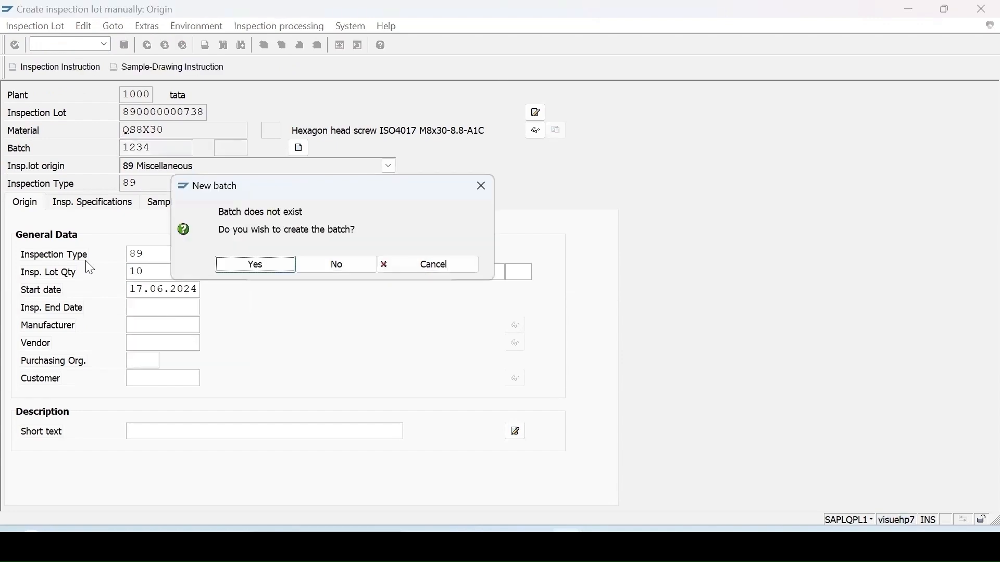
click(254, 263)
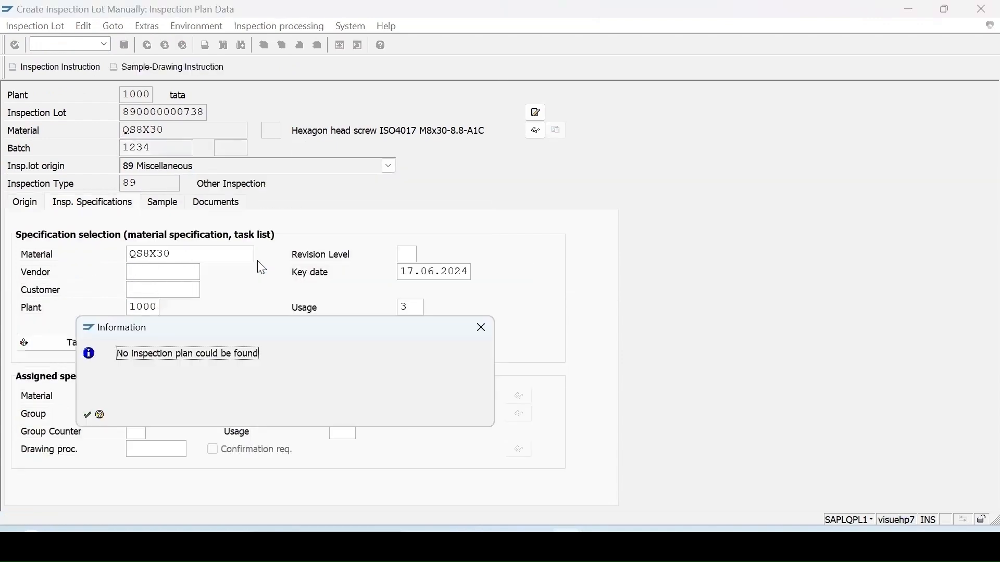
Assign the task list with usage 5, calculate the sample size and save the inspection lot
click(87, 416)
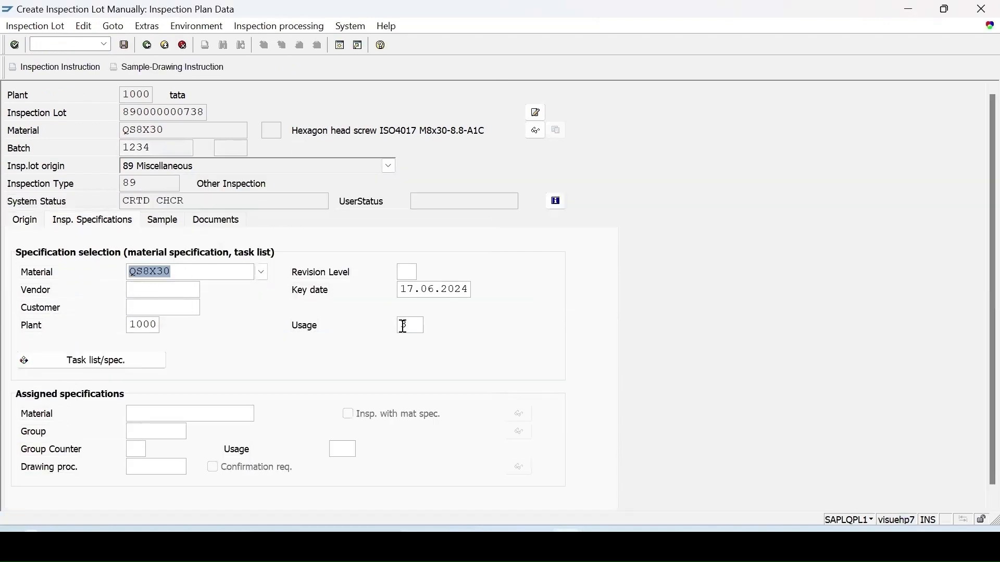
click(127, 362)
key(Return)
click(93, 331)
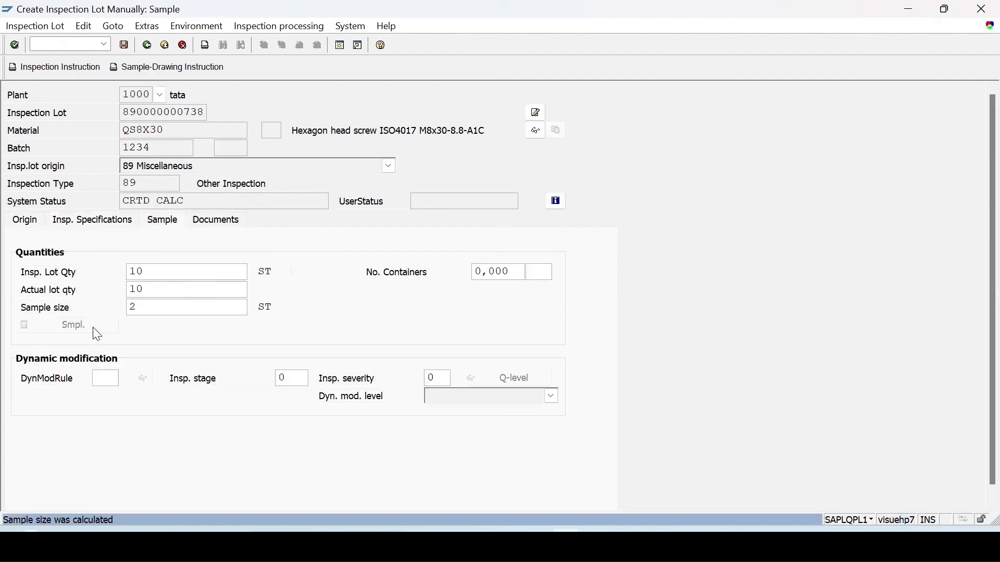
click(125, 46)
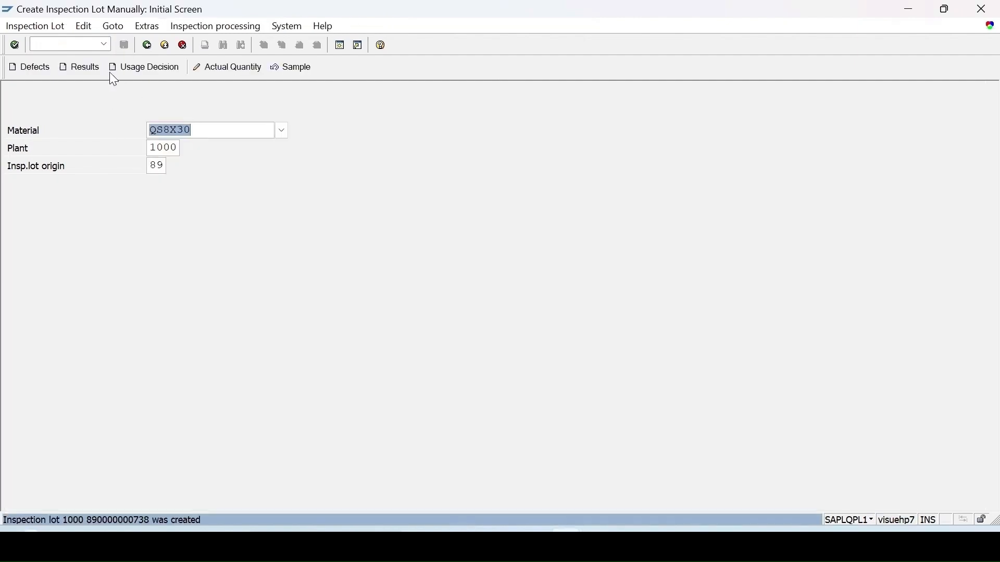
Record an accepted result of 7 for the LENGTH characteristic of the new lot and save the results
click(85, 67)
key(Return)
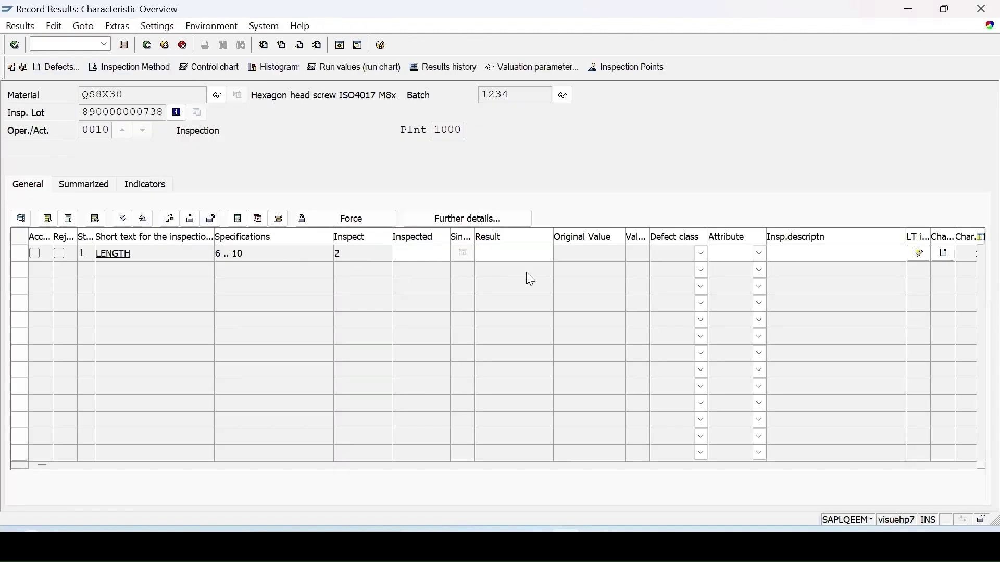
text(7)
key(Return)
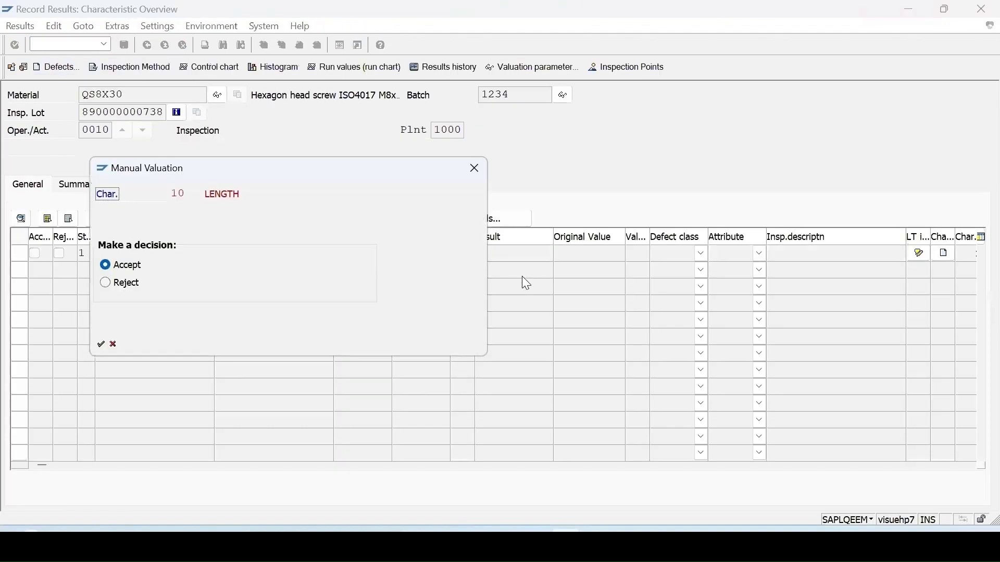
click(101, 345)
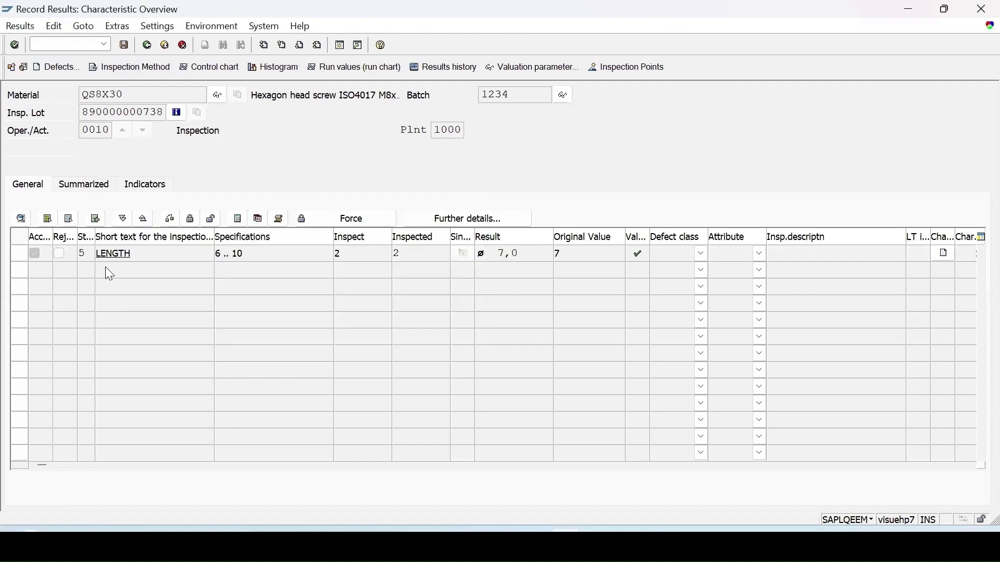
key(ctrl+s)
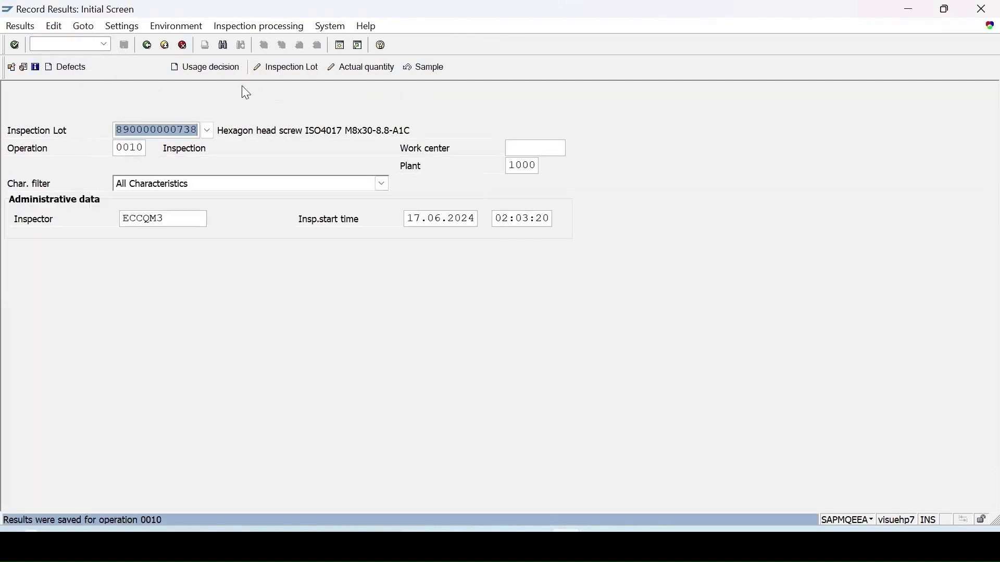
Record the usage decision for the QS8X30 inspection lot with ACCEPT code A 03 and save it
click(205, 68)
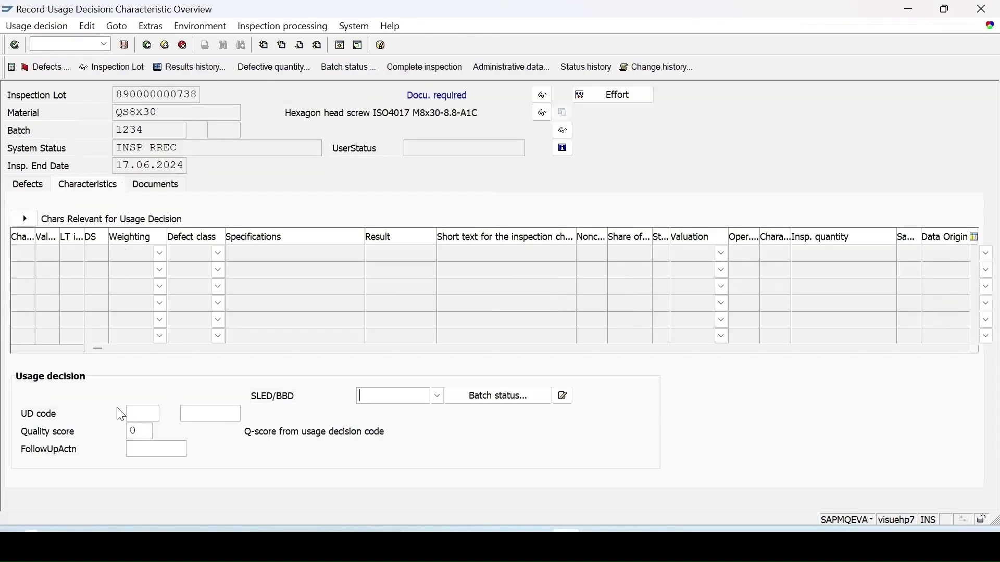
key(F4)
click(41, 171)
double_click(76, 181)
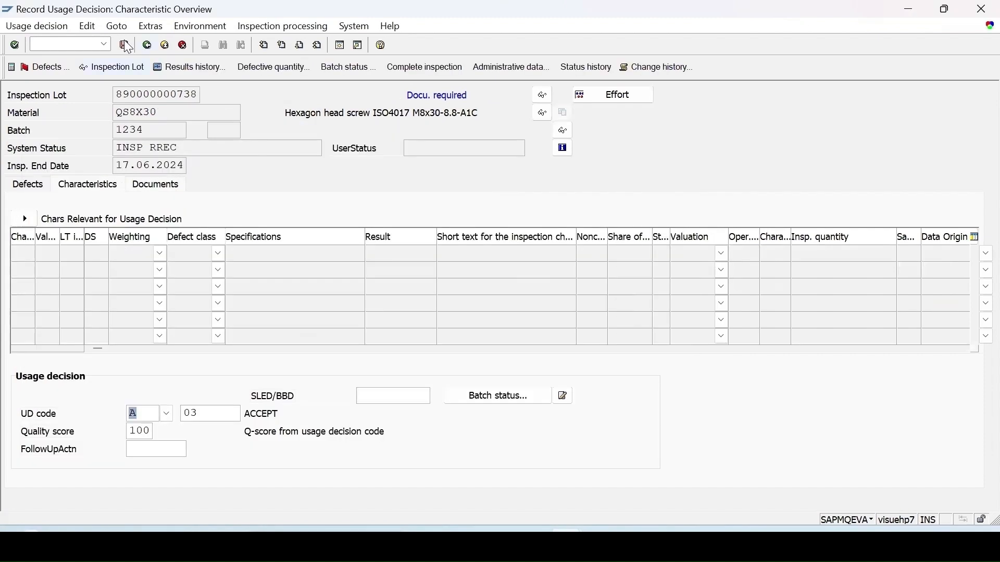
key(ctrl+s)
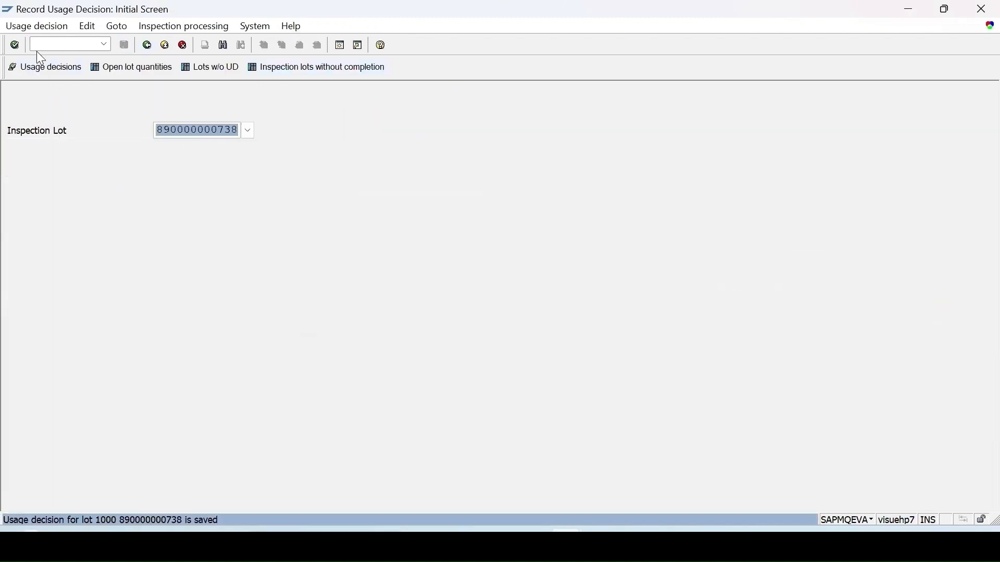
Start a batch quality certificate in transaction QC22 for material QS8X30, batch 1234, with no recipient
click(35, 46)
text(/nq)
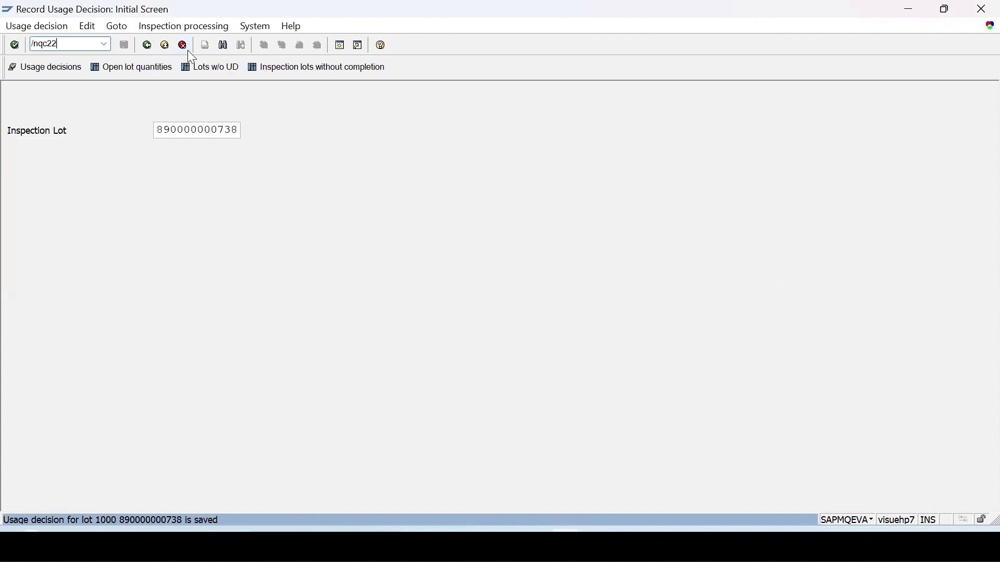
text(c22)
key(Return)
click(269, 127)
text(1234)
click(428, 218)
click(130, 391)
click(92, 416)
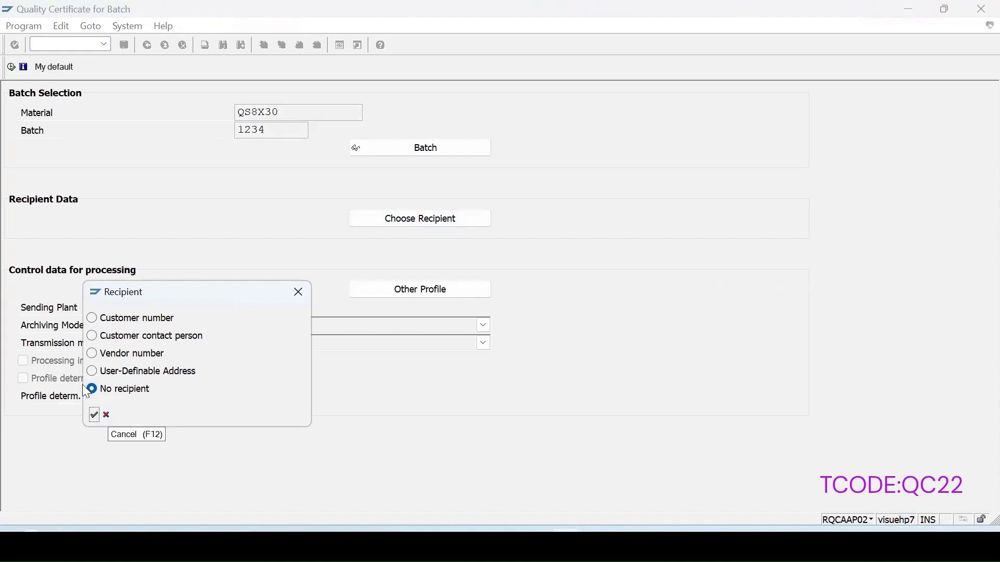
click(94, 415)
Execute the batch certificate and display its print preview on output device 1AMK
click(10, 68)
text(1)
click(185, 137)
click(27, 435)
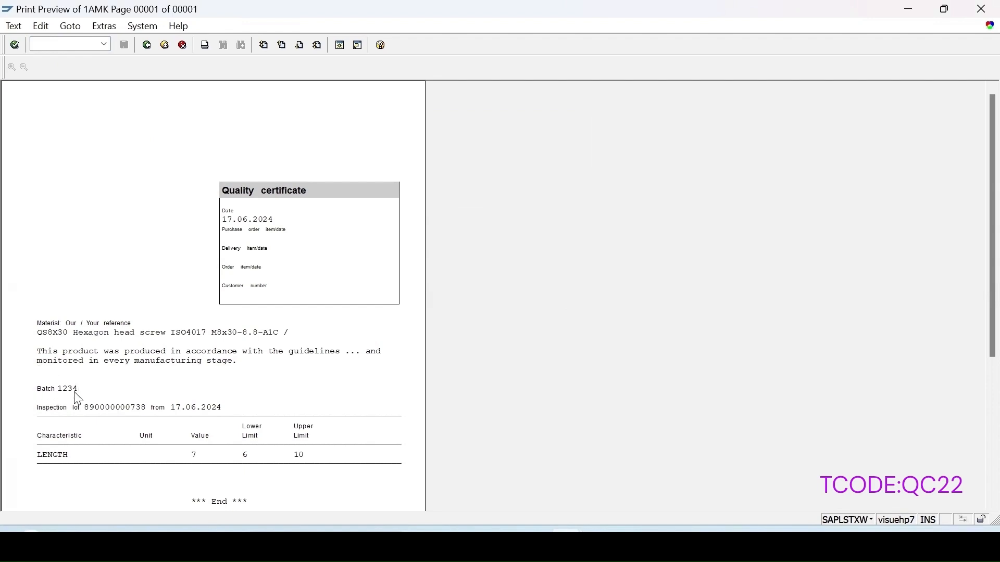
Open the certificate profile assignment for material QS8X30 in transaction QC16
text(/nqc16)
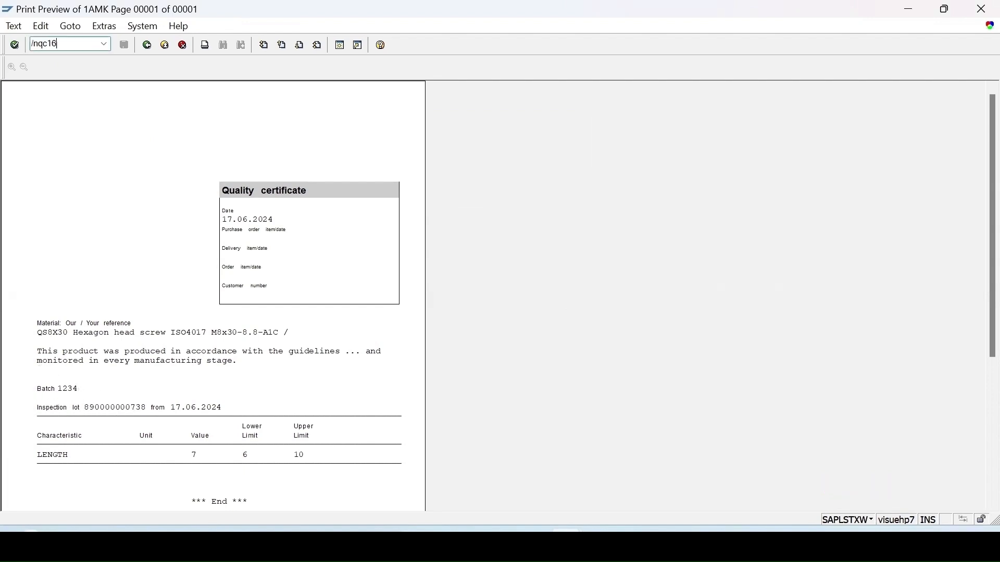
key(Return)
click(94, 251)
key(Return)
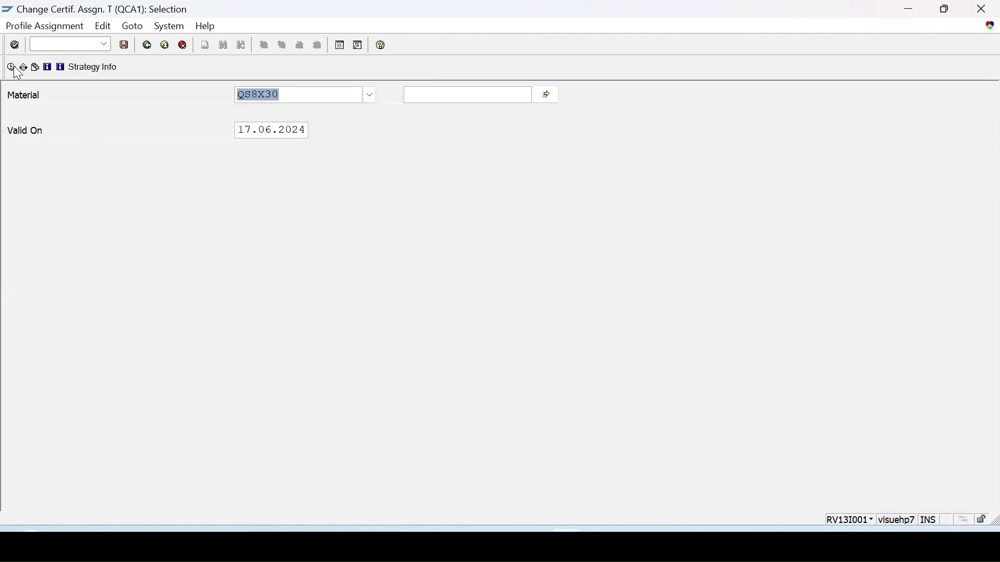
click(11, 67)
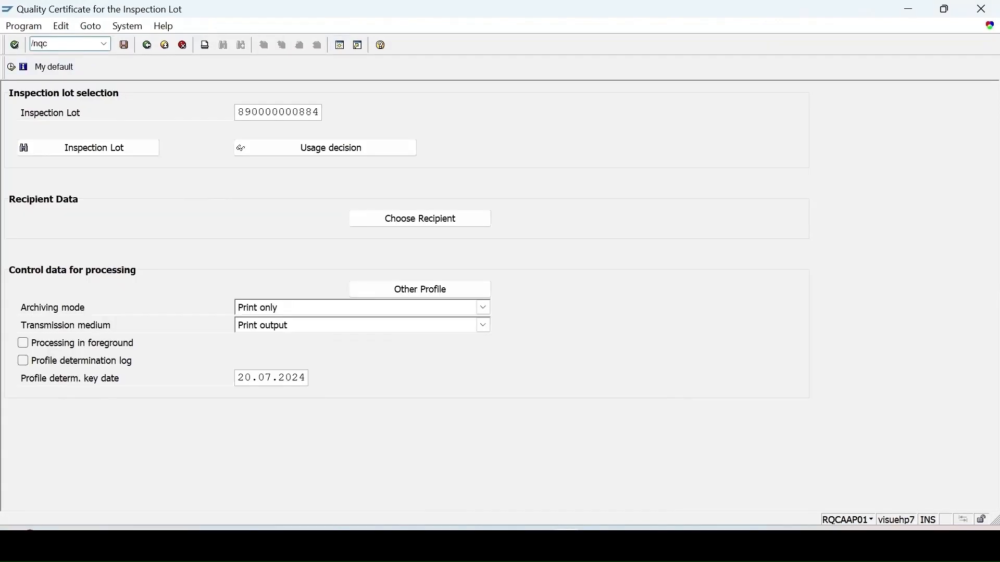
Review the certificate profile's header data and characteristics, including the additional text options for SIZE MIC
key(Return)
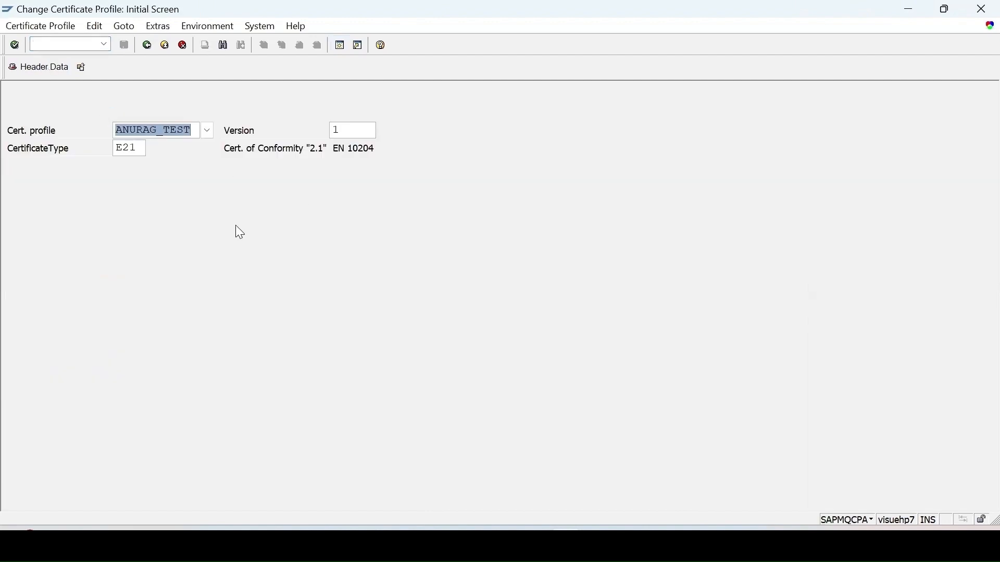
key(Return)
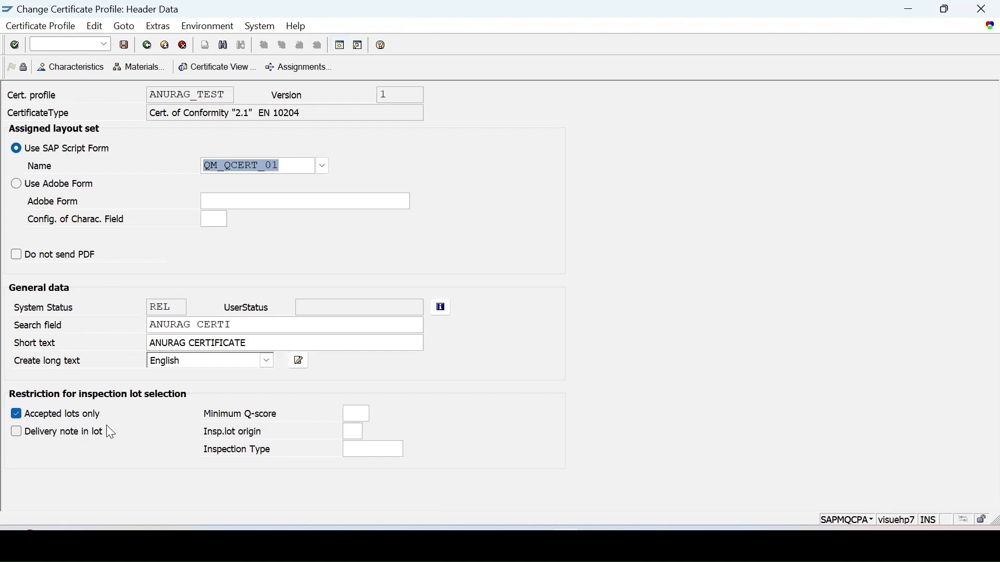
click(85, 69)
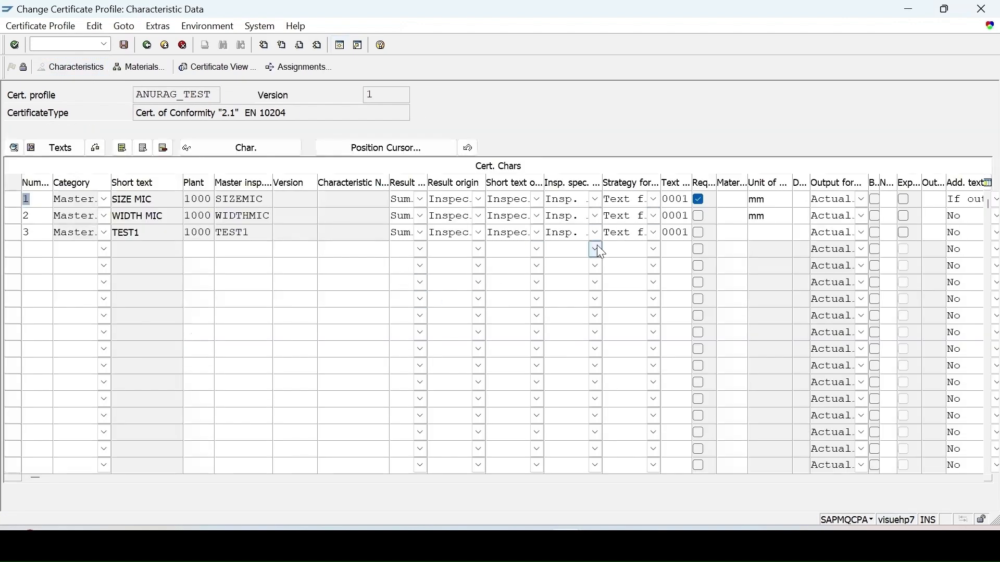
click(972, 202)
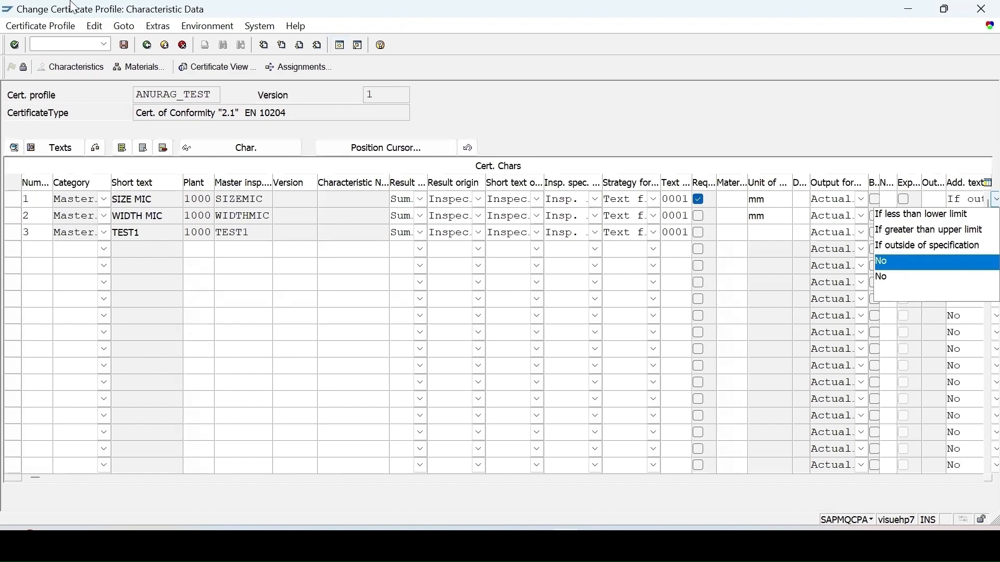
click(148, 47)
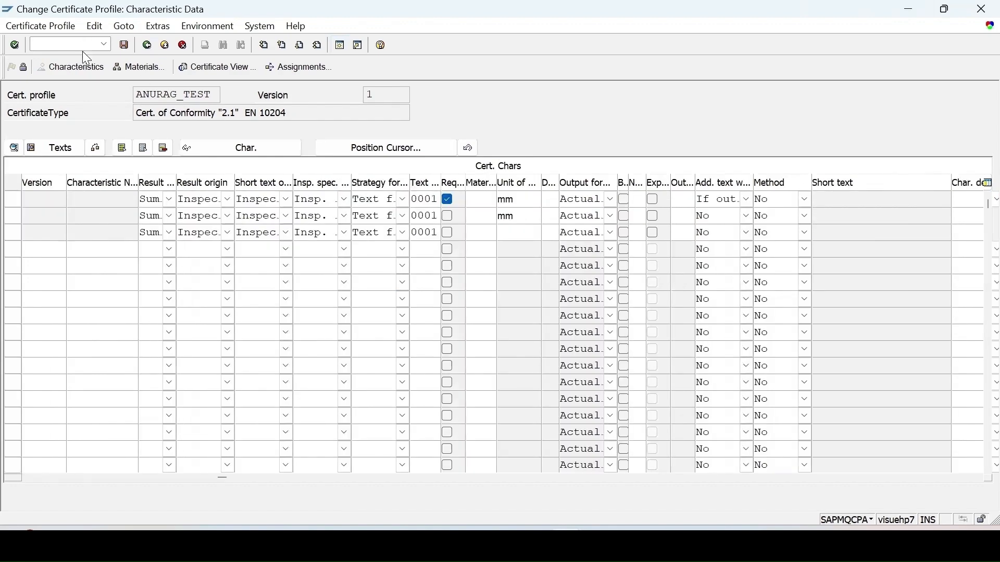
Open master inspection characteristic TEST1 of plant 1000 for changing in transaction QS23 and display its control indicators
click(104, 45)
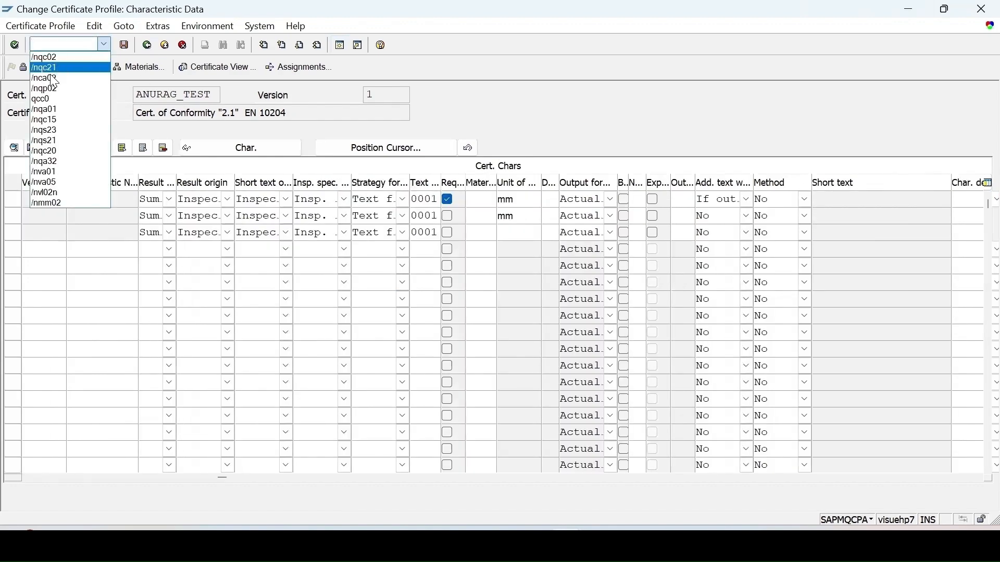
click(52, 130)
key(Return)
key(Return)
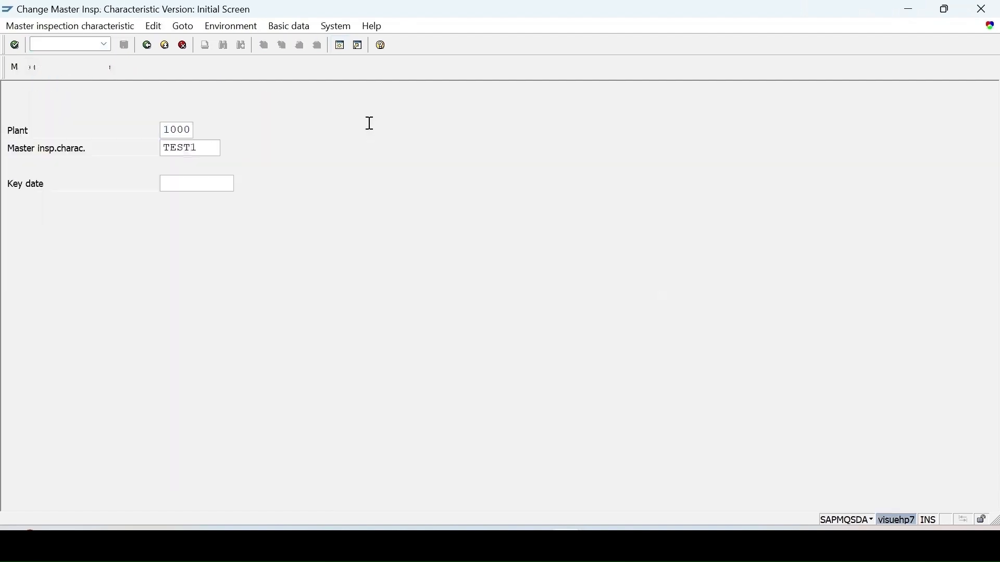
click(22, 68)
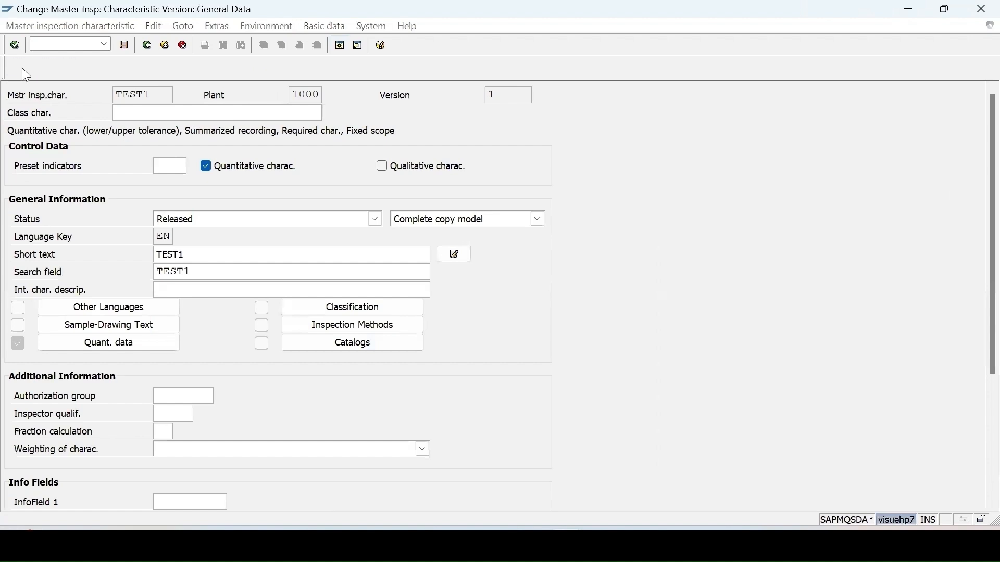
Set the print control indicator of characteristic TEST1 to Do not print
click(40, 452)
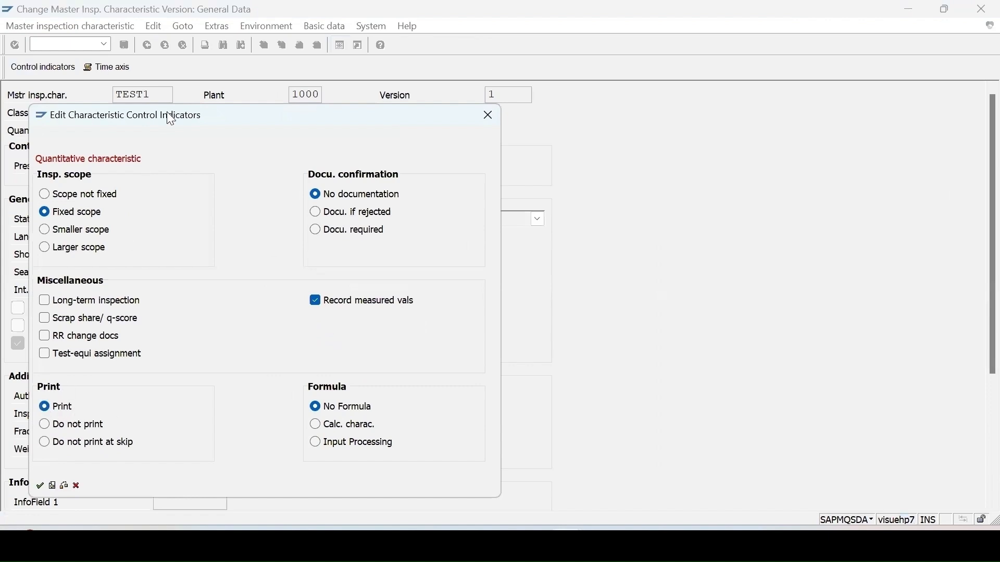
drag(171, 120, 658, 54)
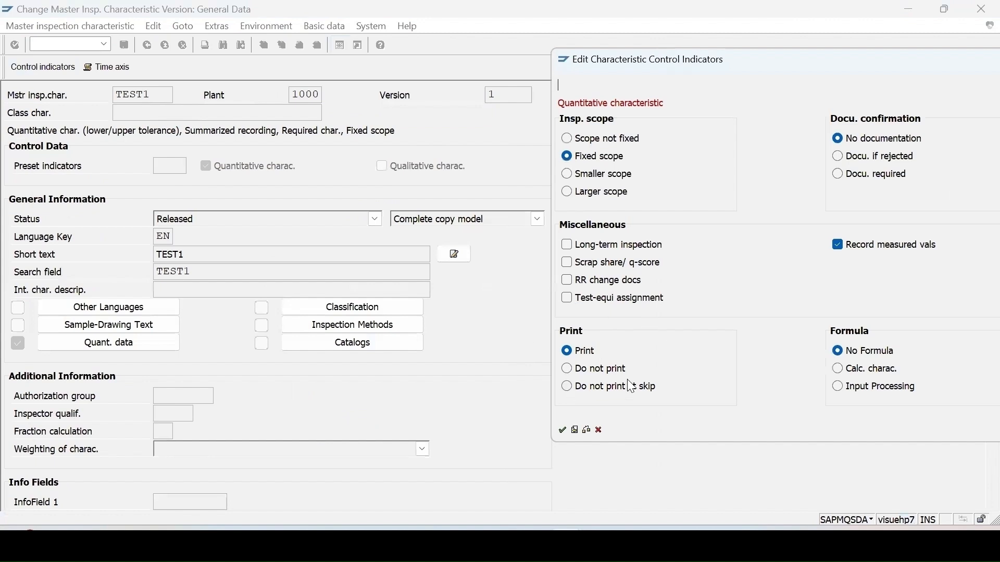
click(569, 369)
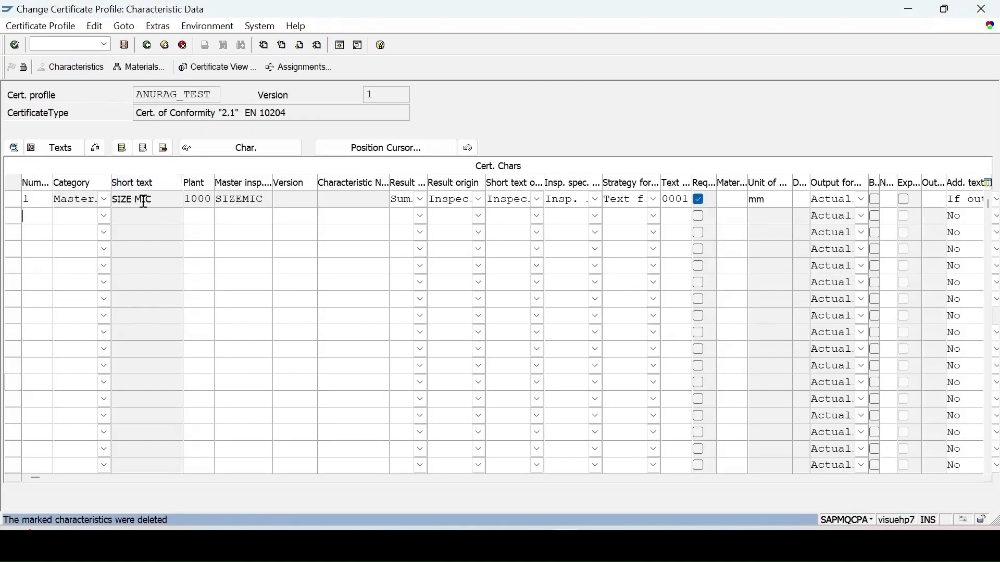
Check the SIZE MIC characteristic in the certificate profile and return to the control indicators of TEST1
drag(156, 199, 81, 207)
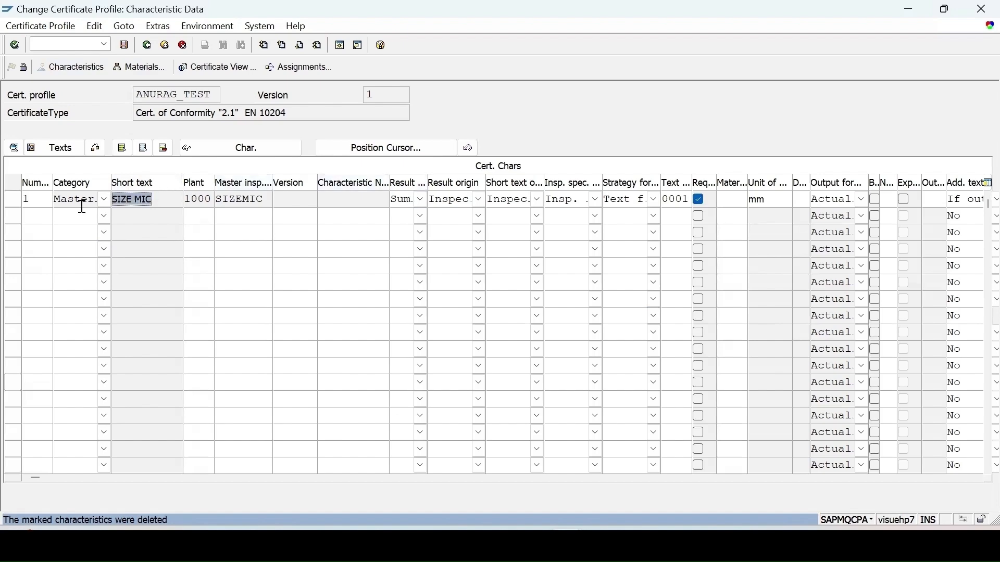
click(538, 493)
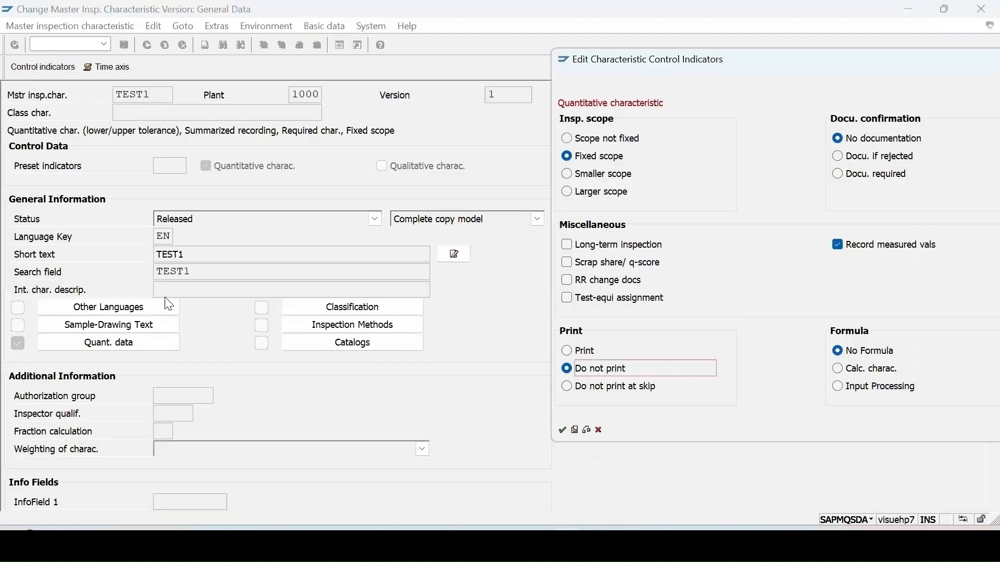